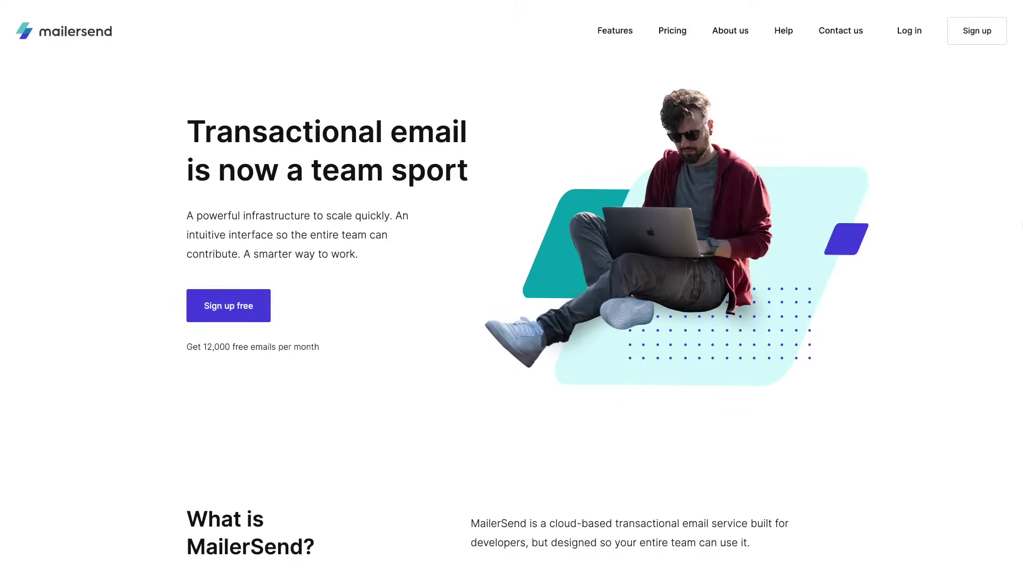
Scroll down through the MailerSend page to look over its contents
{"action": "scroll", "coordinate": [511, 287], "scroll_direction": "down", "scroll_amount": 6}
{"action": "scroll", "coordinate": [511, 287], "scroll_direction": "down", "scroll_amount": 1}
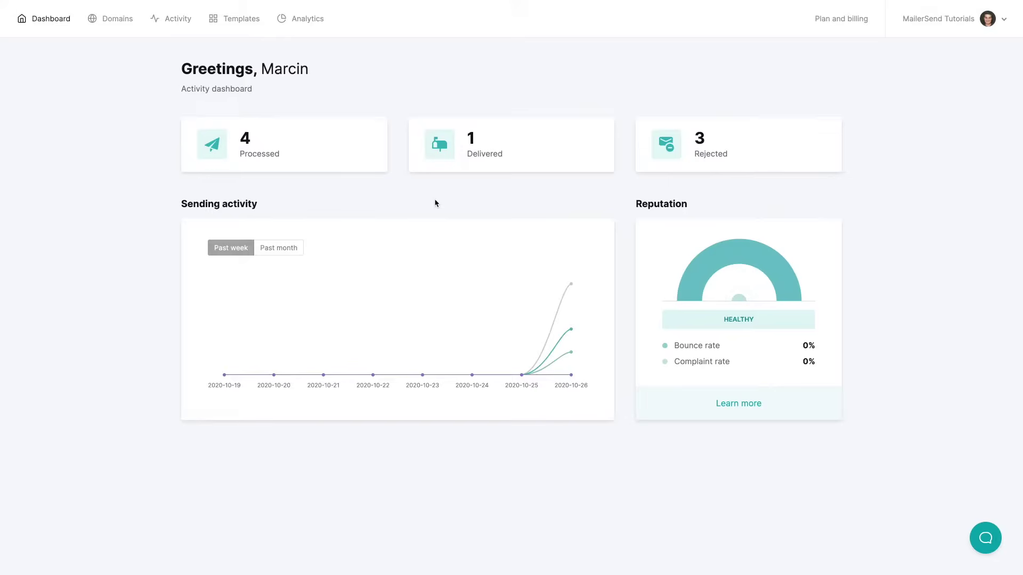
Open remoteinsiders.com from the Domains list and inspect, then close, its first API token's options
{"action": "left_click", "coordinate": [121, 23]}
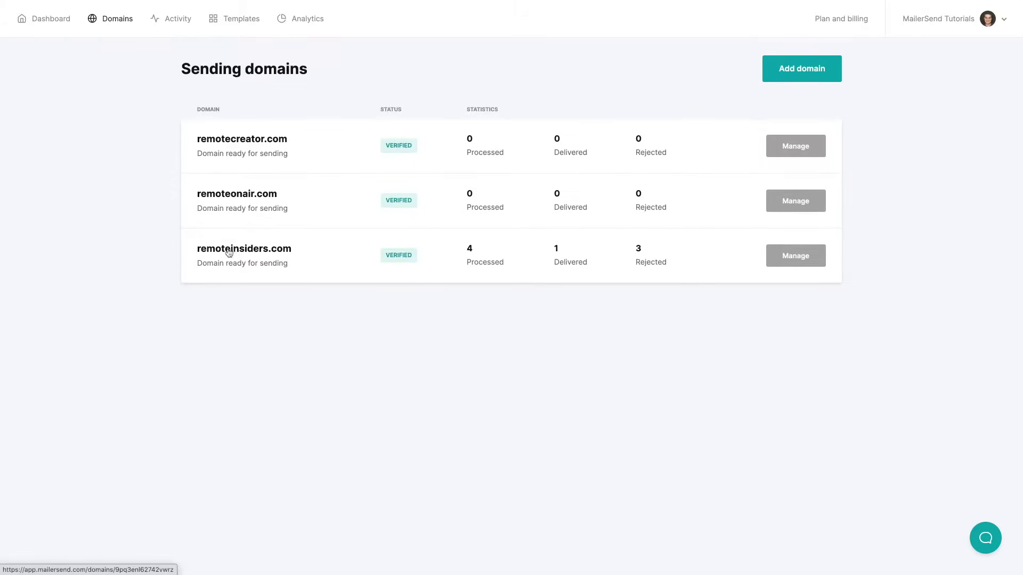
{"action": "left_click", "coordinate": [797, 257]}
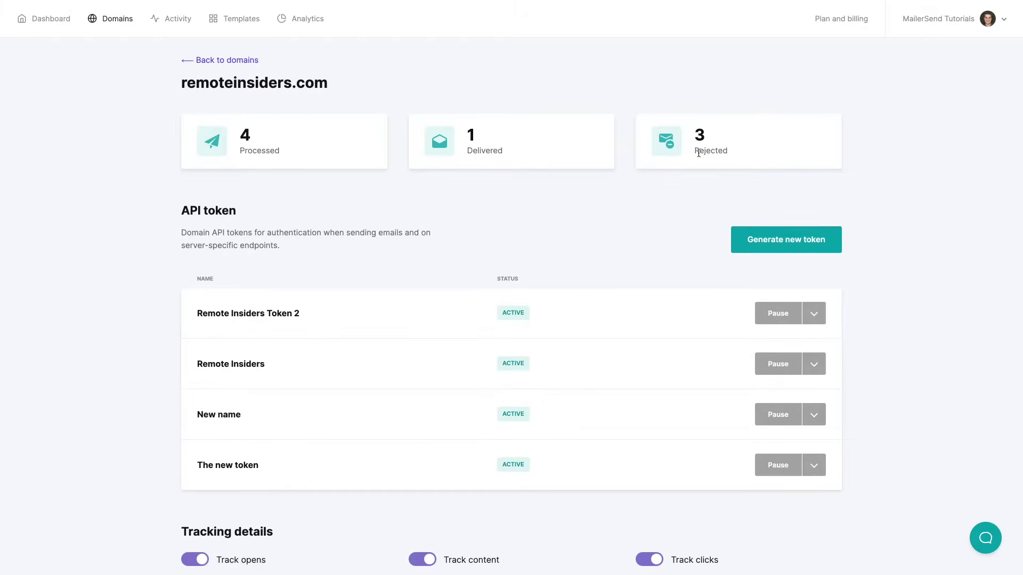
{"action": "scroll", "coordinate": [658, 211], "scroll_direction": "down", "scroll_amount": 2}
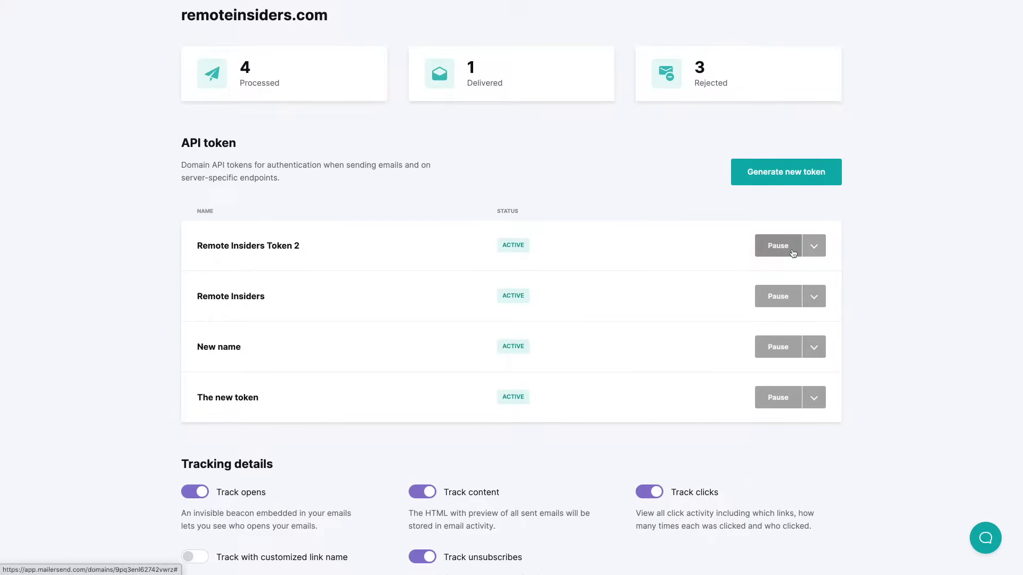
{"action": "left_click", "coordinate": [815, 247]}
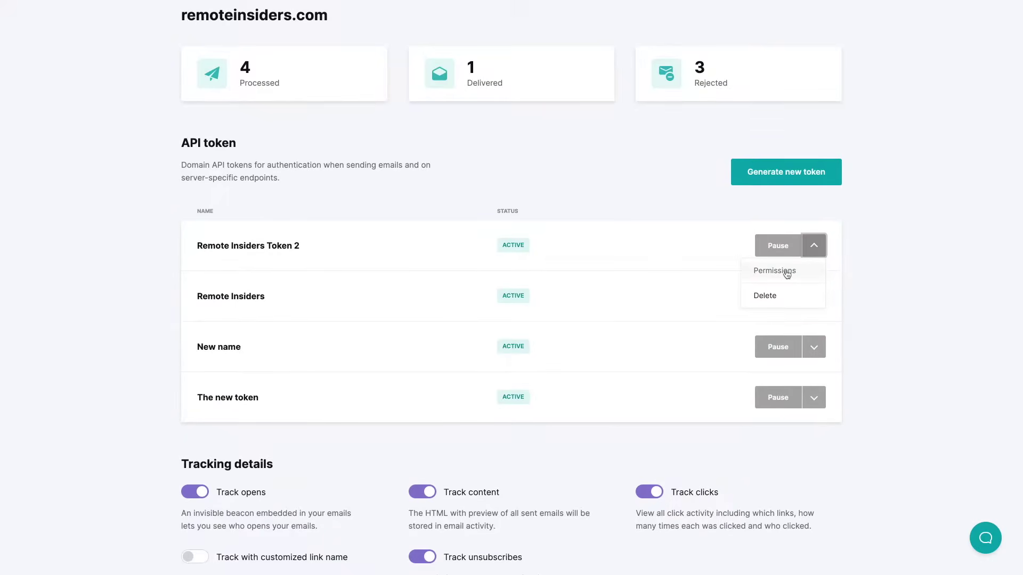
{"action": "left_click", "coordinate": [692, 218]}
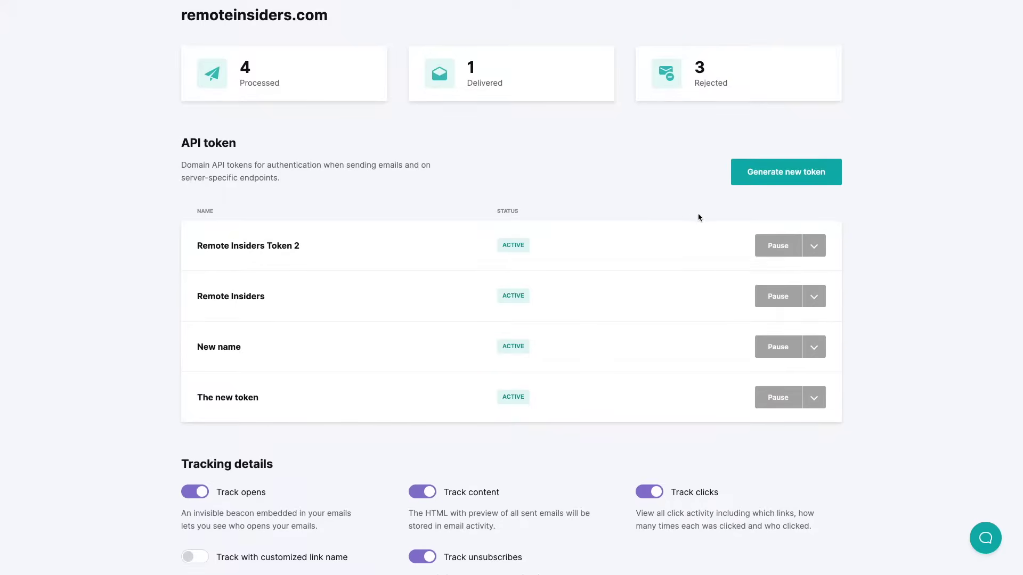
Generate a full-access API token named 'Name' for remoteinsiders.com and dismiss the confirmation
{"action": "left_click", "coordinate": [785, 174]}
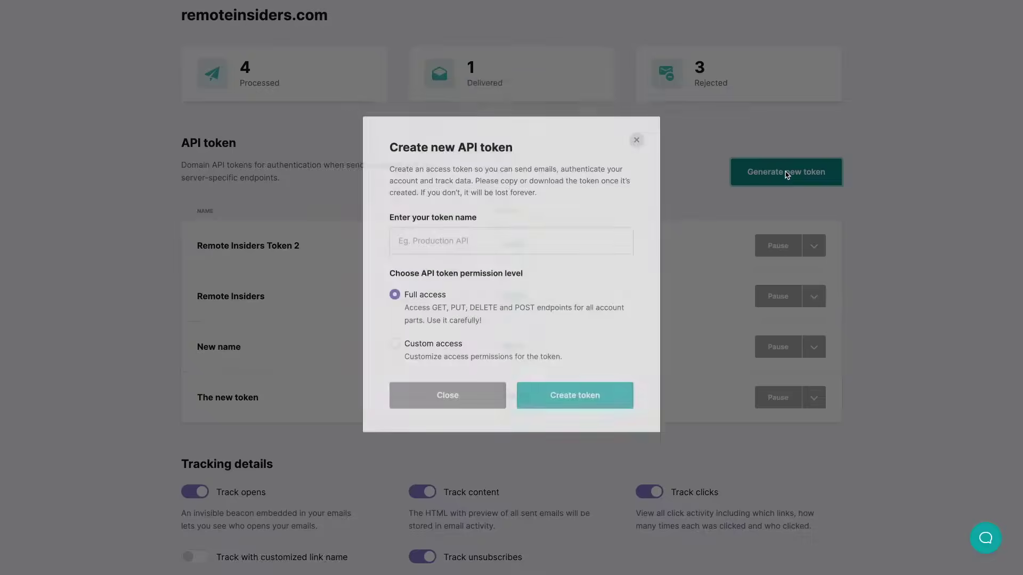
{"action": "left_click", "coordinate": [451, 258]}
{"action": "type", "text": "Name"}
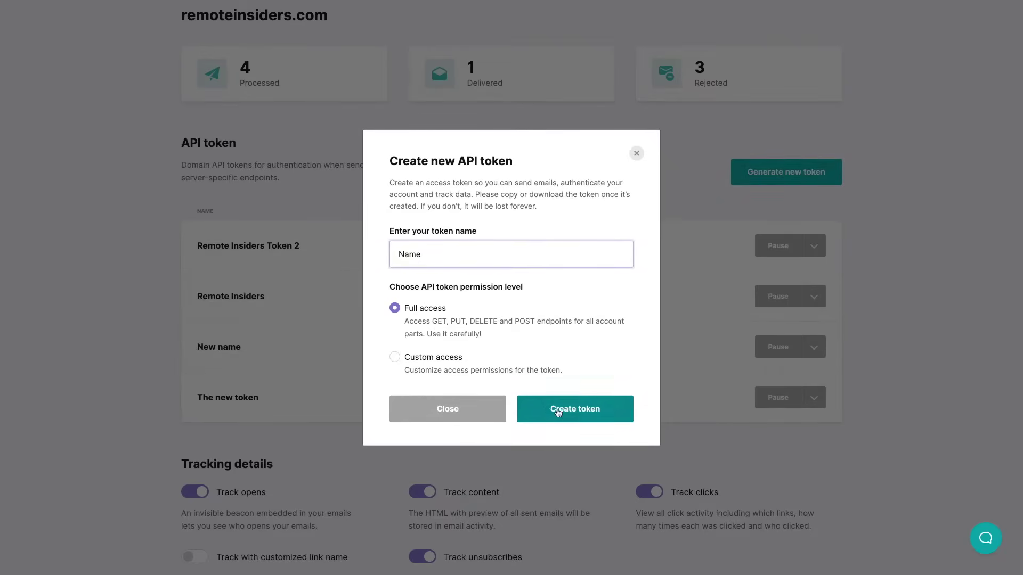
{"action": "left_click", "coordinate": [585, 415]}
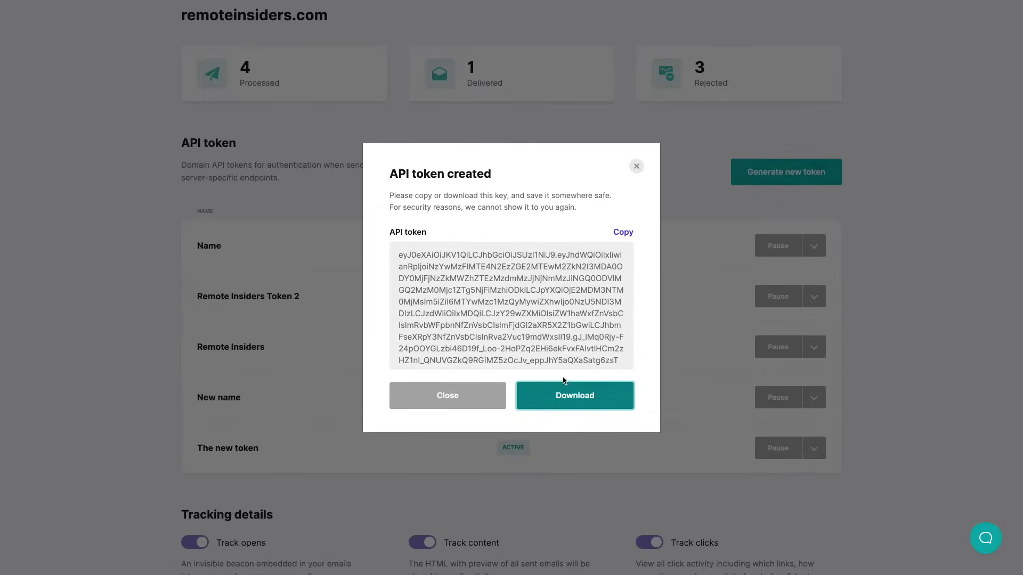
{"action": "left_click", "coordinate": [637, 166]}
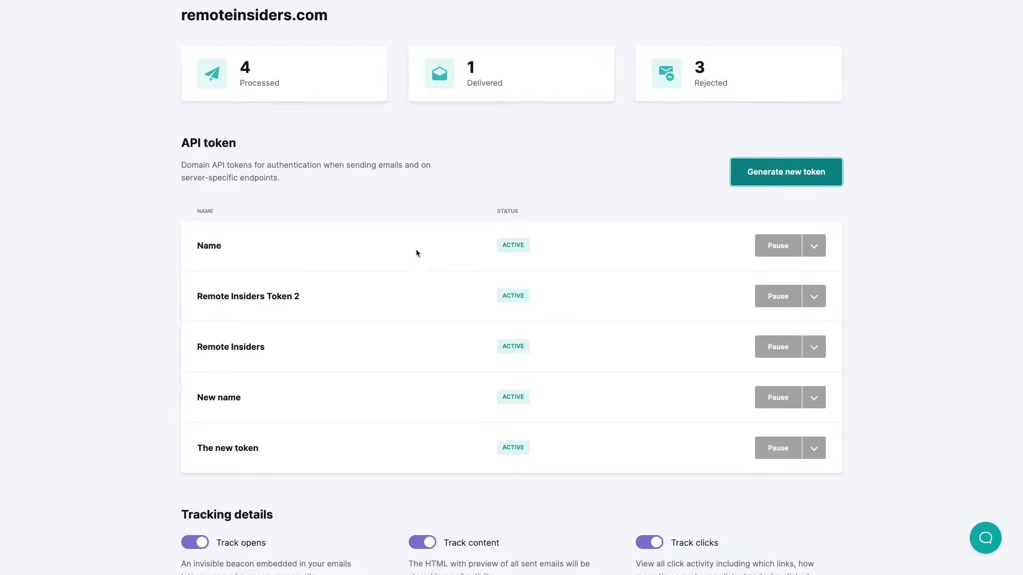
Enable Track with customized link name under Tracking details and dismiss the CNAME record dialog
{"action": "scroll", "coordinate": [418, 250], "scroll_direction": "down", "scroll_amount": 5}
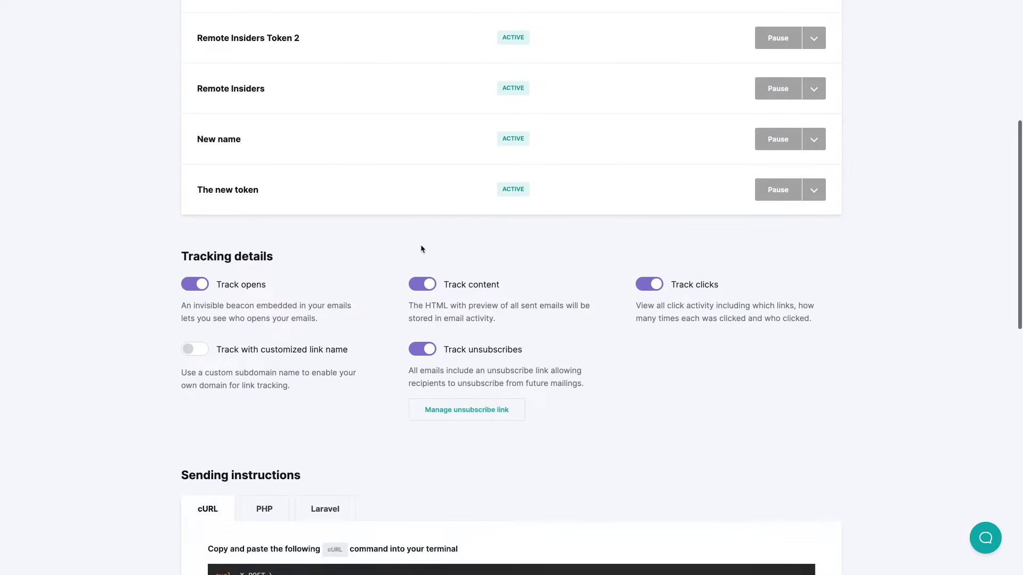
{"action": "scroll", "coordinate": [421, 248], "scroll_direction": "down", "scroll_amount": 1}
{"action": "scroll", "coordinate": [419, 245], "scroll_direction": "down", "scroll_amount": 2}
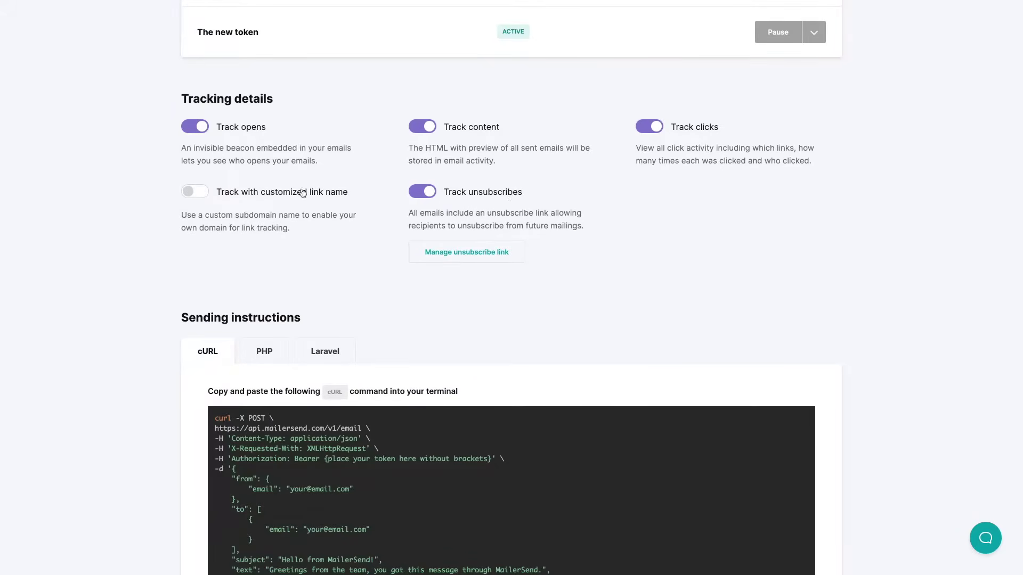
{"action": "left_click", "coordinate": [207, 193]}
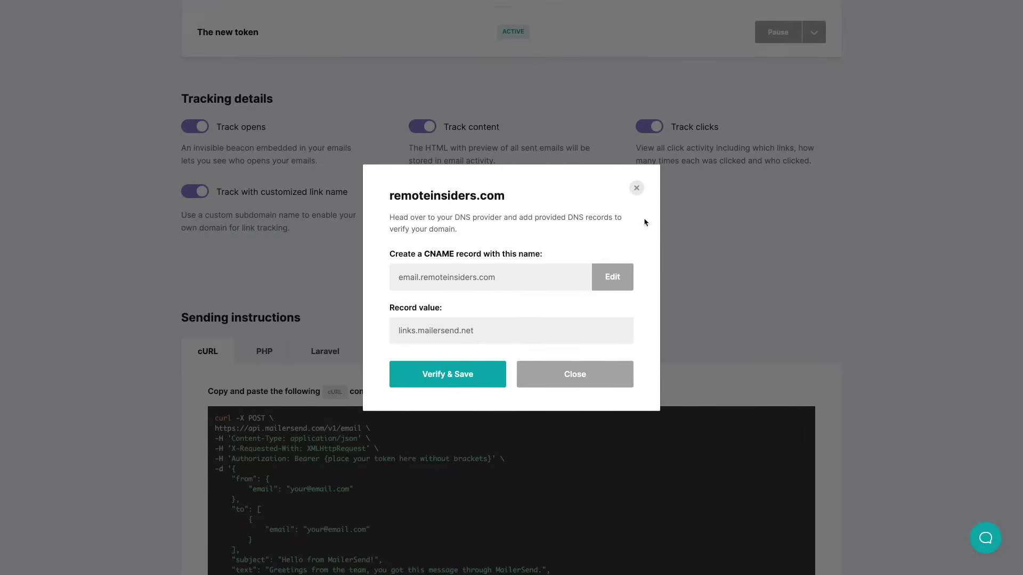
{"action": "left_click", "coordinate": [637, 189]}
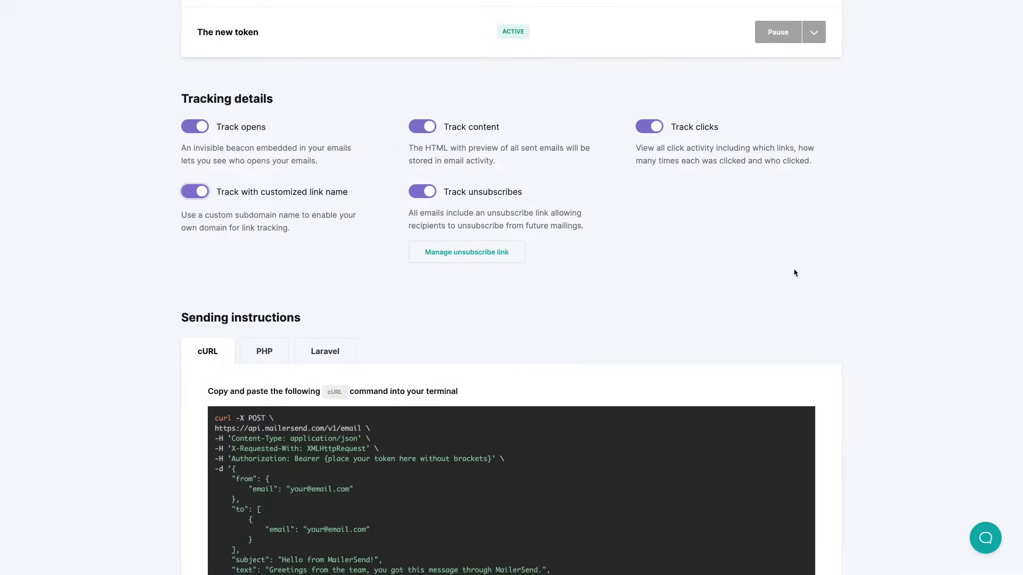
{"action": "scroll", "coordinate": [794, 272], "scroll_direction": "down", "scroll_amount": 5}
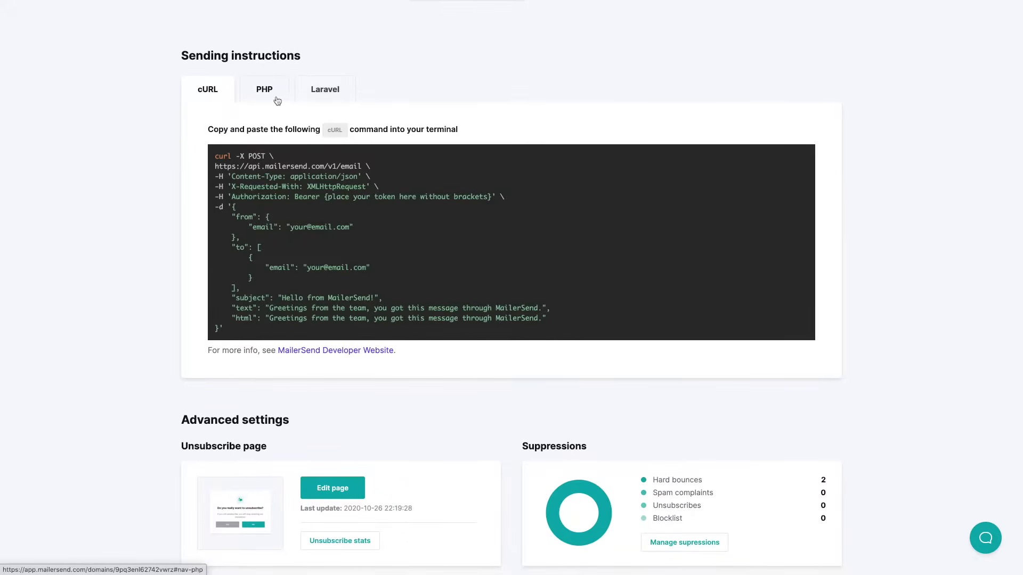
Switch the sending instructions to Laravel and scroll to the php artisan make:mail ExampleEmail command
{"action": "left_click", "coordinate": [334, 101]}
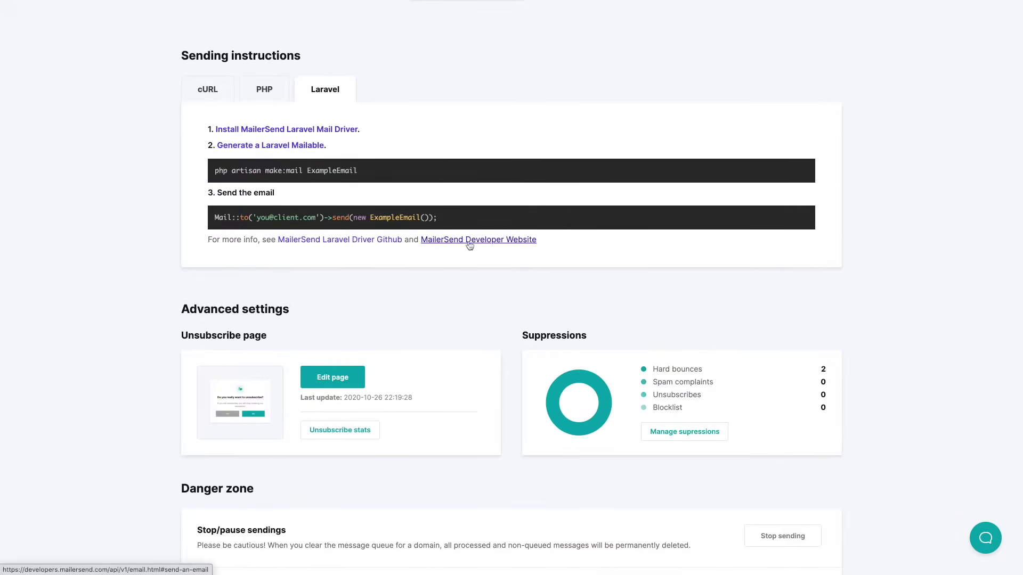
{"action": "scroll", "coordinate": [445, 298], "scroll_direction": "down", "scroll_amount": 3}
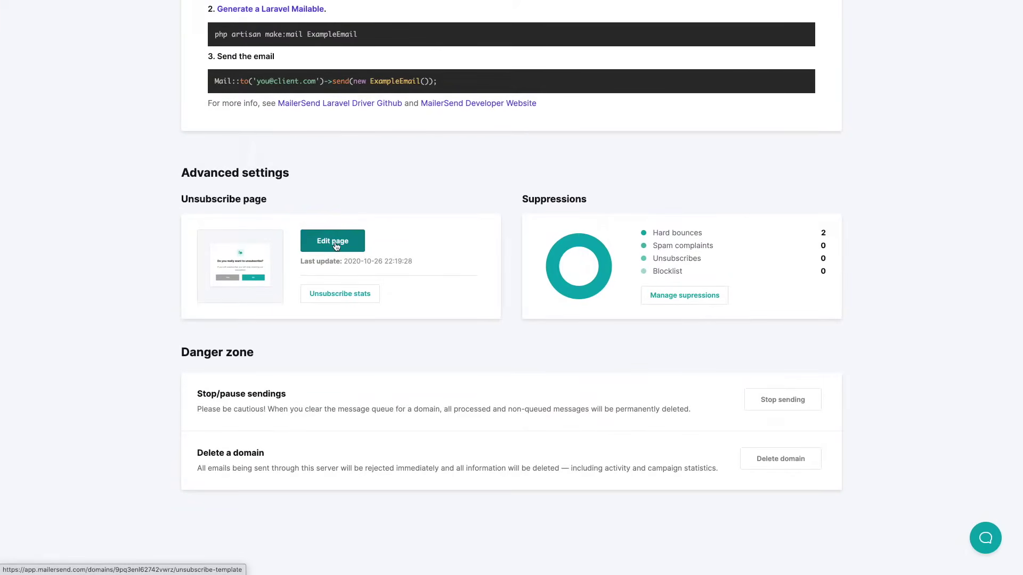
In the unsubscribe page editor, untick Unsubscribe immediately and keep the reason survey on the Success page
{"action": "left_click", "coordinate": [335, 243]}
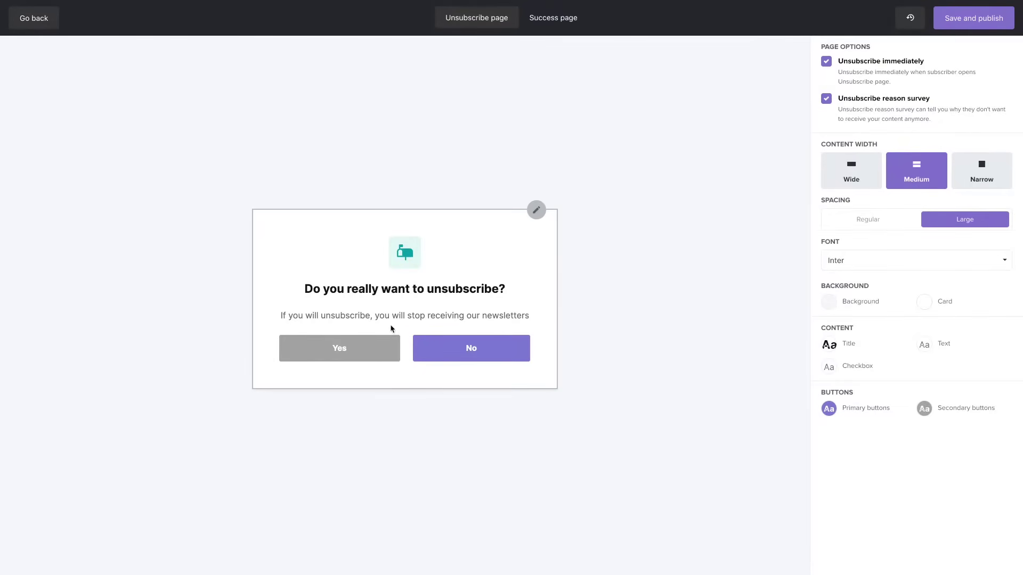
{"action": "left_click", "coordinate": [827, 63]}
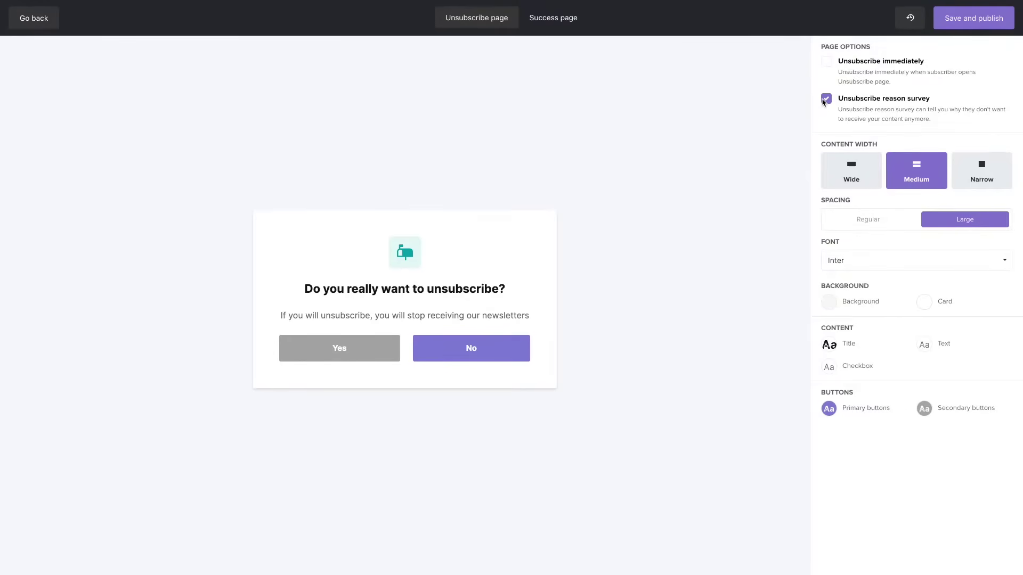
{"action": "left_click", "coordinate": [826, 99]}
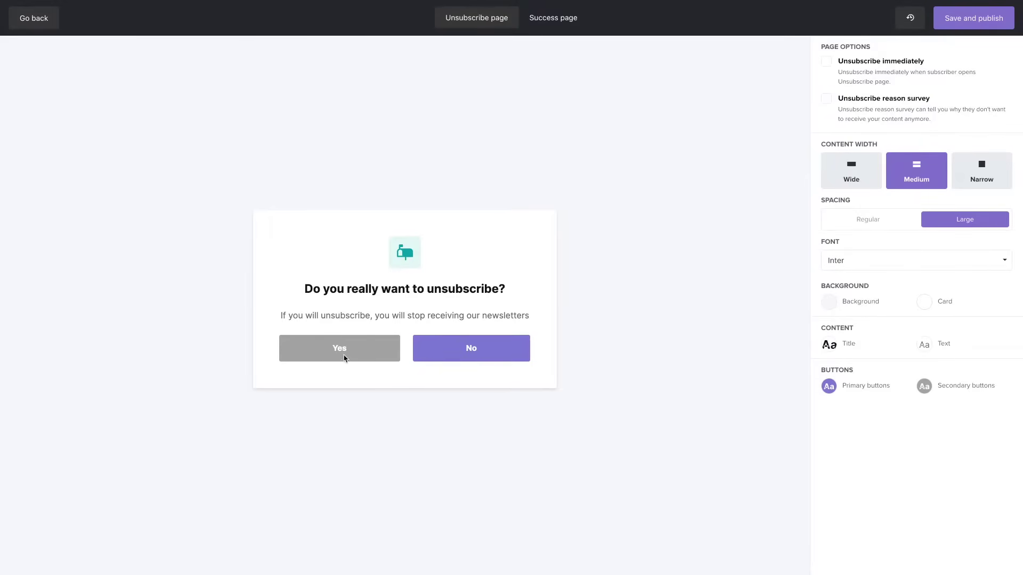
{"action": "left_click", "coordinate": [554, 21]}
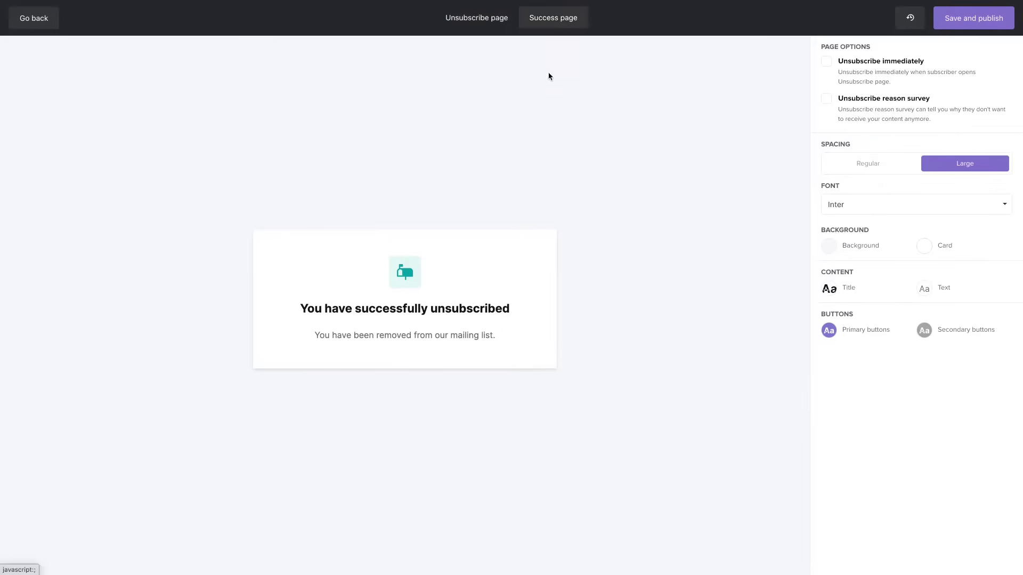
{"action": "left_click", "coordinate": [826, 99]}
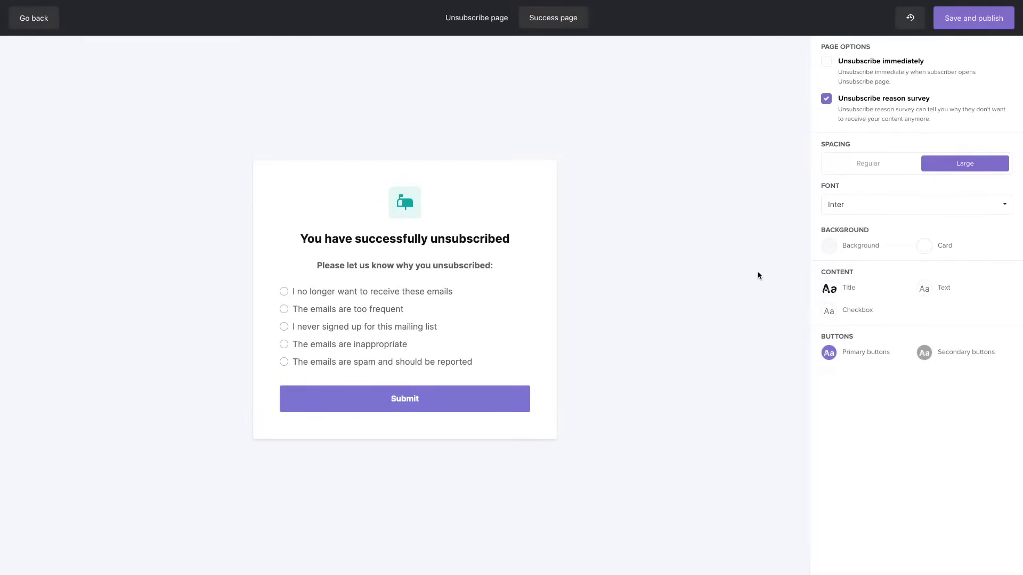
On the Unsubscribe page tab, set the card to Narrow width with Regular spacing
{"action": "left_click", "coordinate": [491, 18]}
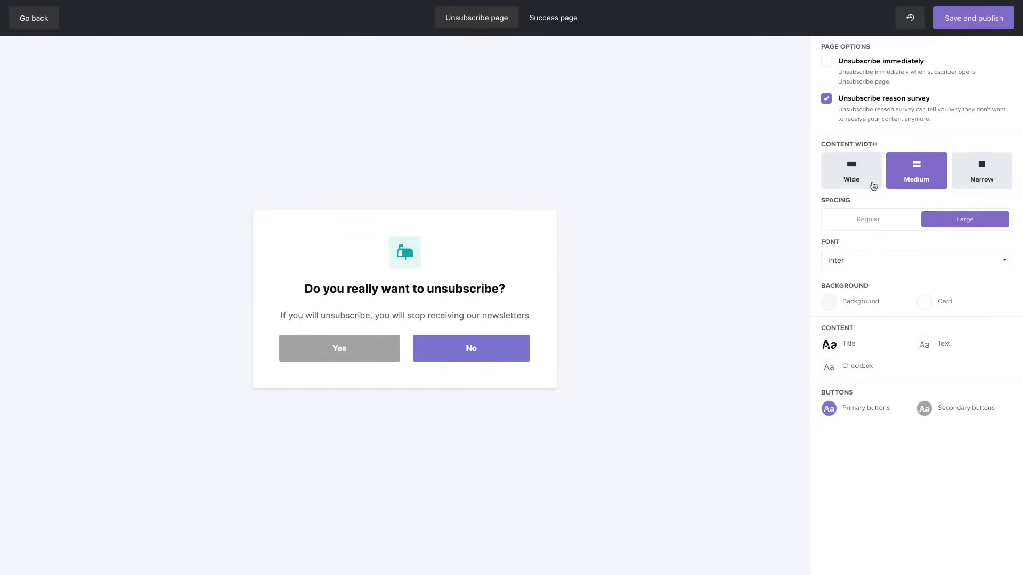
{"action": "left_click", "coordinate": [864, 181]}
{"action": "left_click", "coordinate": [979, 179]}
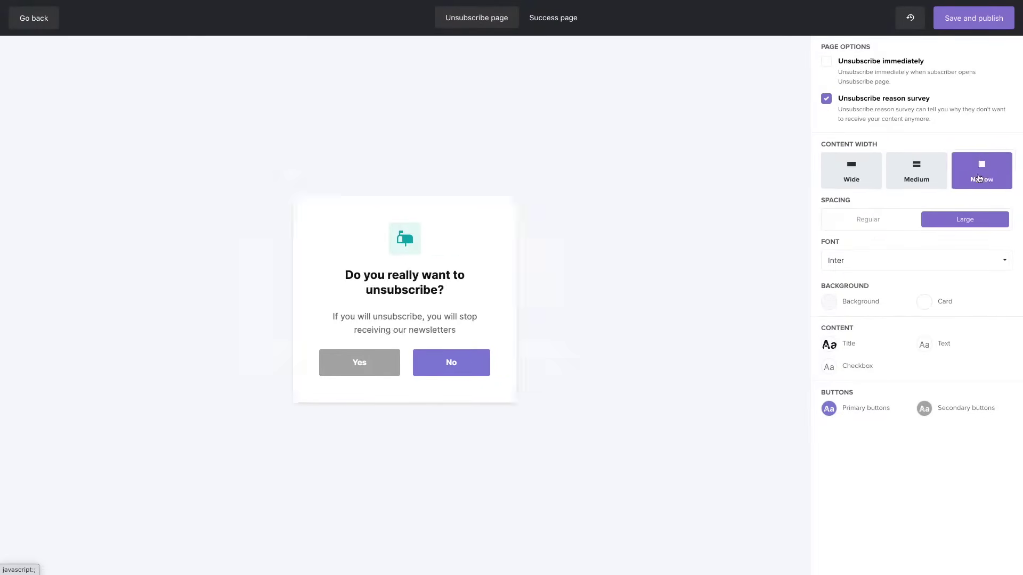
{"action": "left_click", "coordinate": [869, 220]}
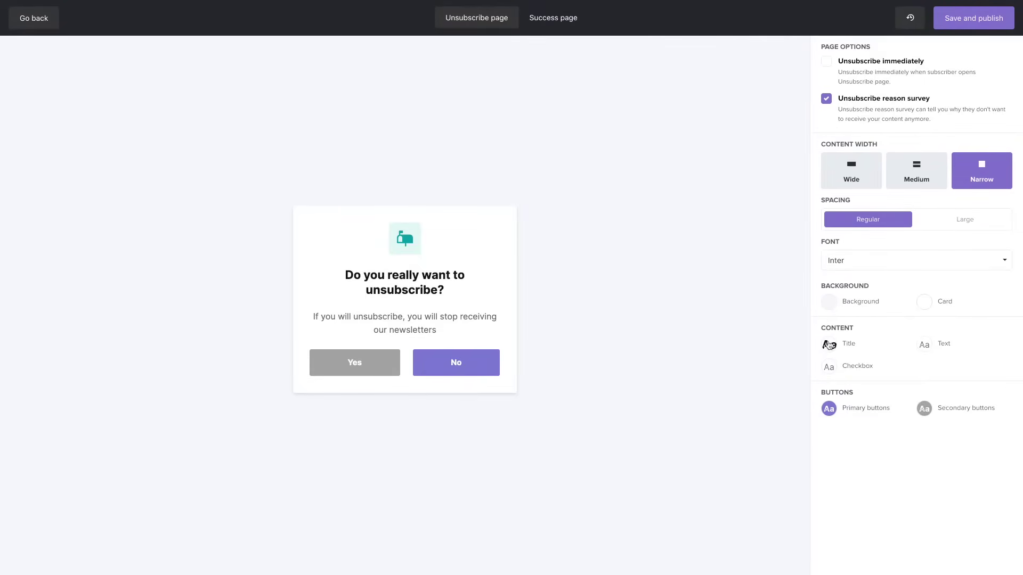
Give primary buttons a light green #9de0aa background and save the button style
{"action": "left_click", "coordinate": [828, 408]}
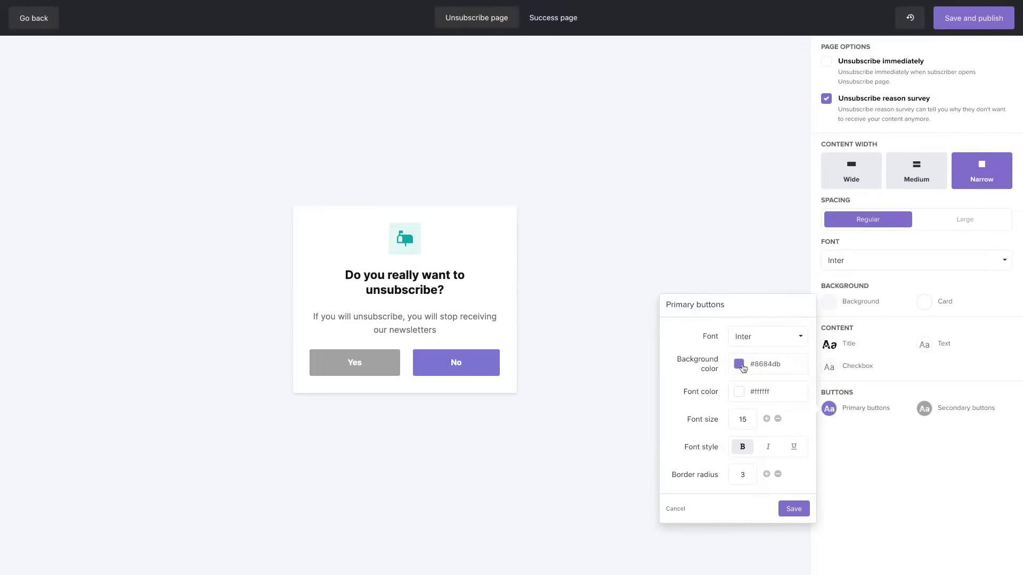
{"action": "left_click", "coordinate": [743, 368]}
{"action": "left_click", "coordinate": [752, 394]}
{"action": "left_click", "coordinate": [720, 408]}
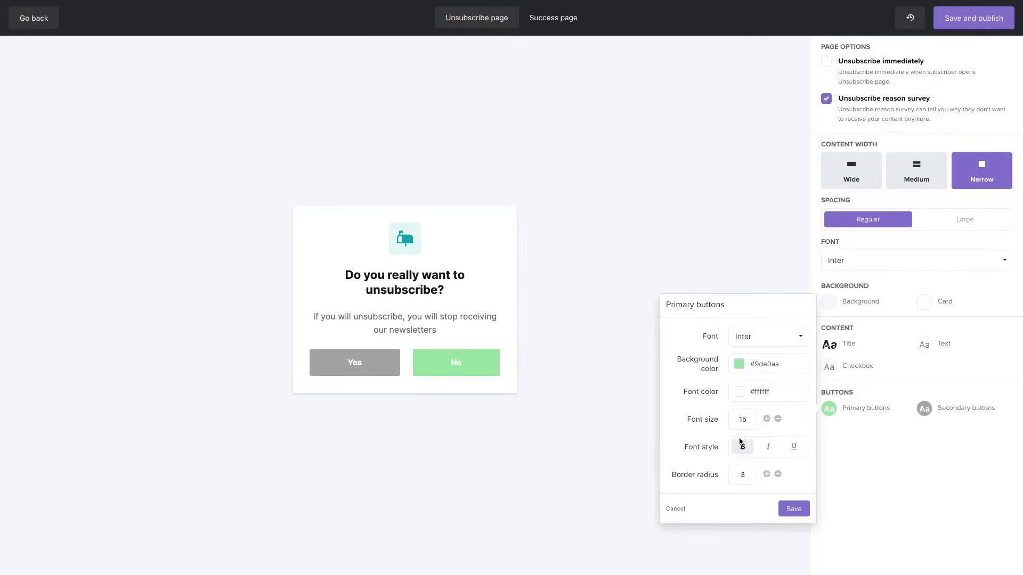
{"action": "left_click", "coordinate": [794, 509]}
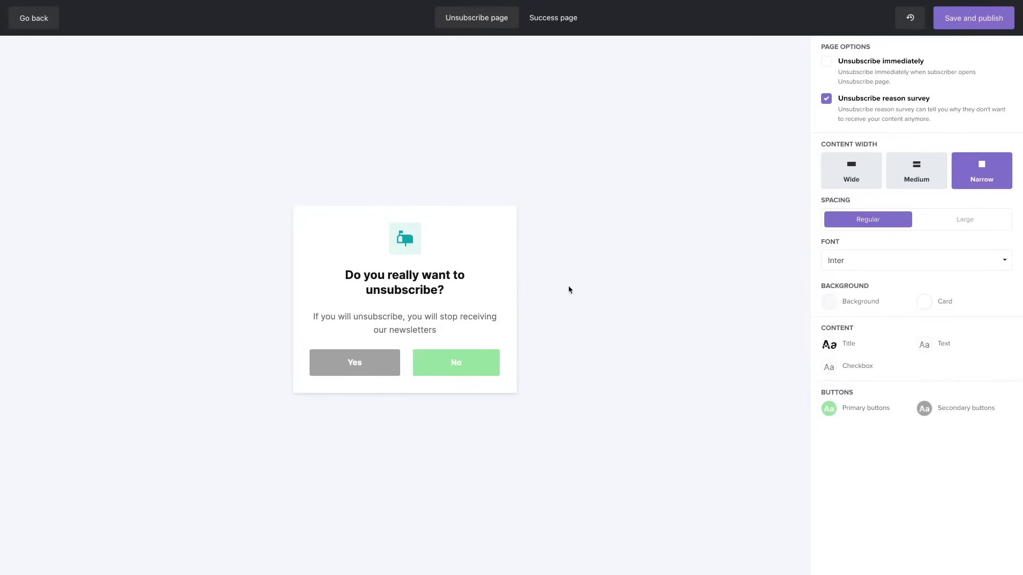
{"action": "left_click", "coordinate": [511, 245]}
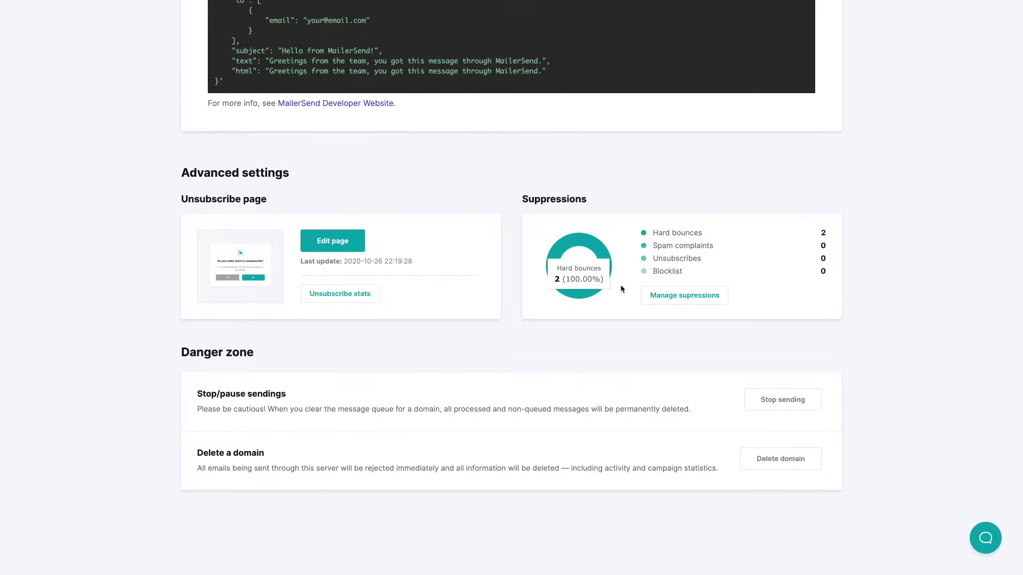
Open Suppressions, check the Spam complaints, Unsubscribes and Blocklist tabs, then start adding blocklist emails
{"action": "left_click", "coordinate": [678, 294]}
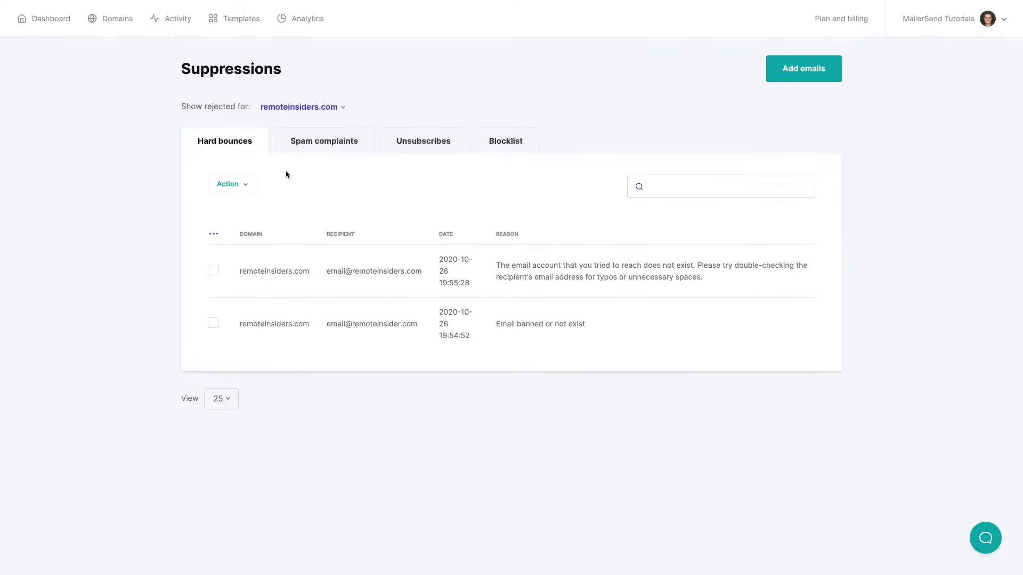
{"action": "left_click", "coordinate": [316, 151]}
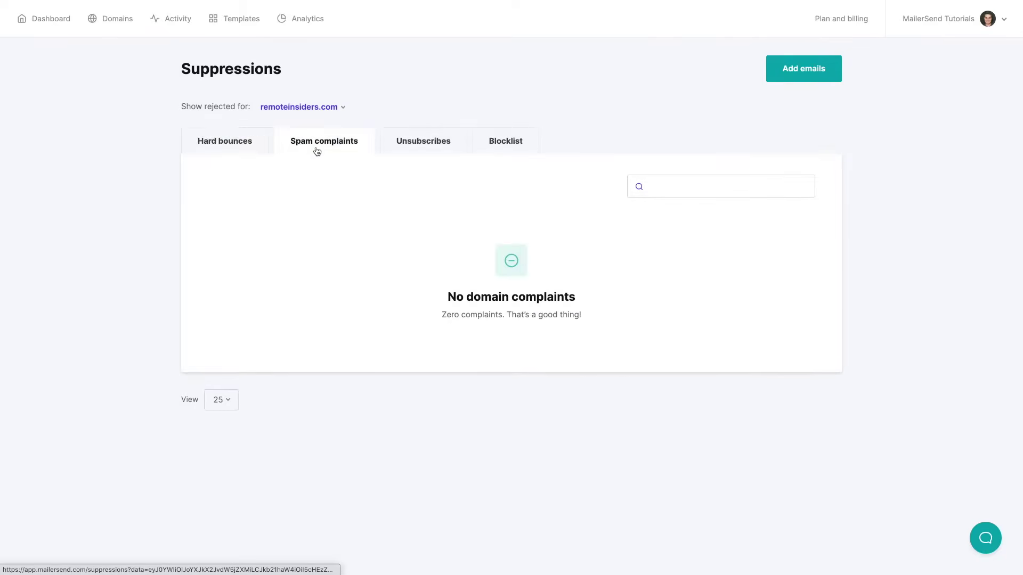
{"action": "left_click", "coordinate": [415, 146]}
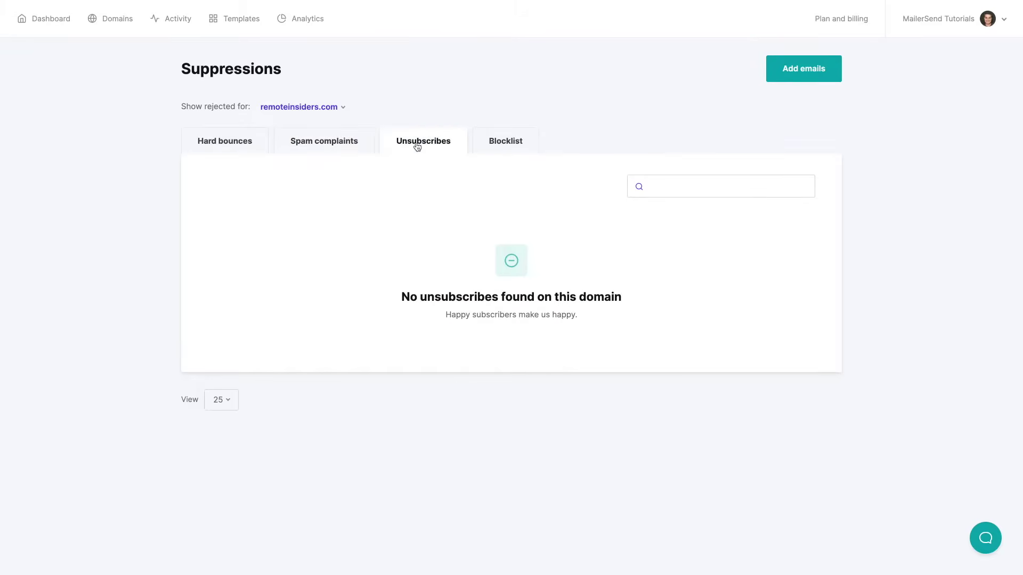
{"action": "left_click", "coordinate": [508, 143]}
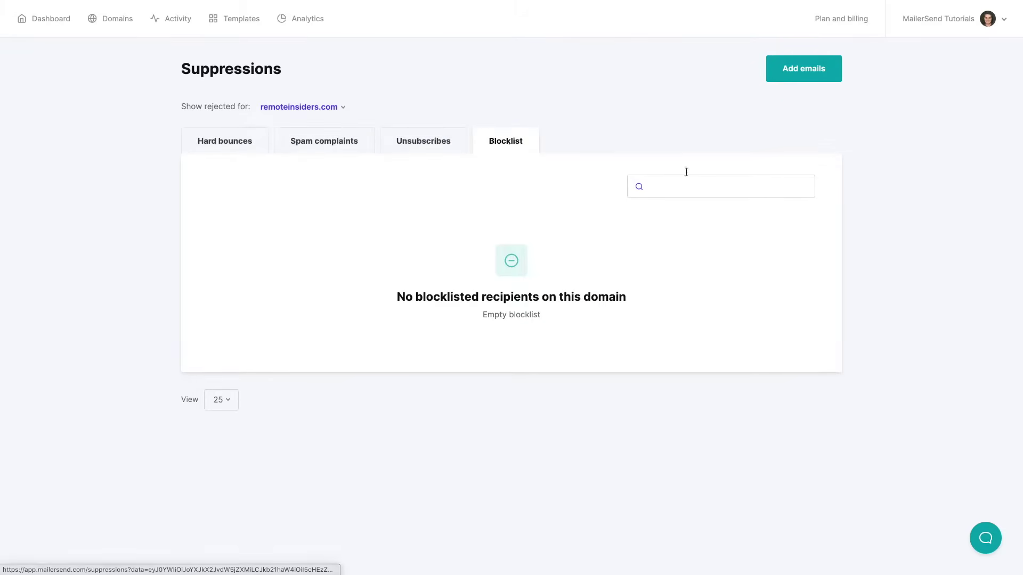
{"action": "left_click", "coordinate": [805, 74]}
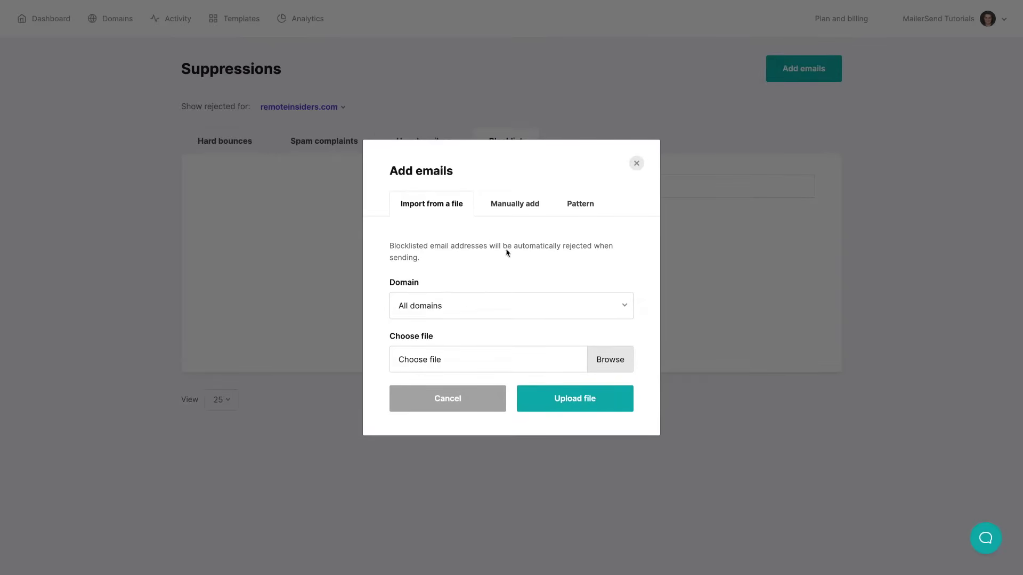
Compare the Manually add and Pattern blocking options, then cancel without adding any addresses
{"action": "left_click", "coordinate": [523, 203]}
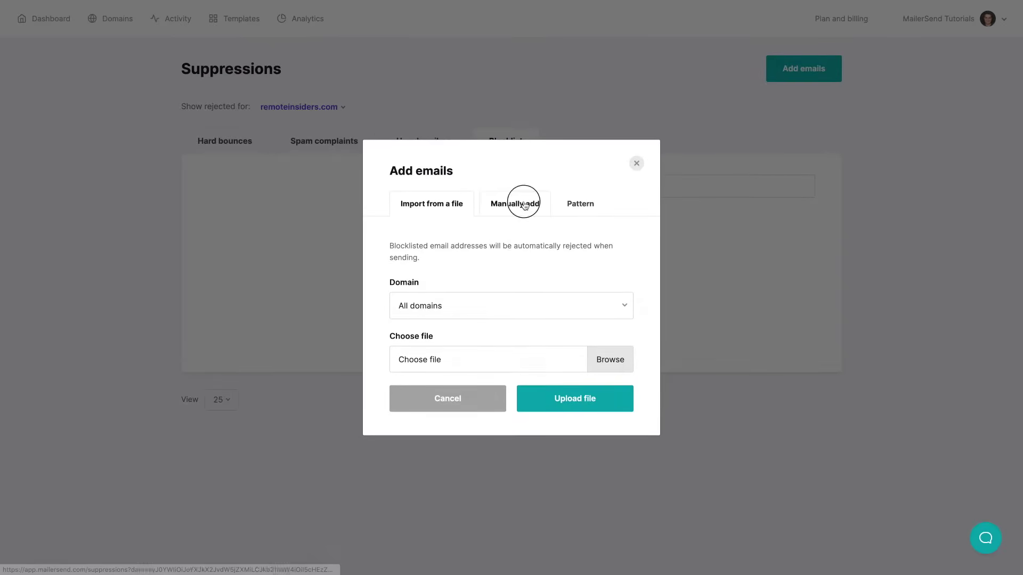
{"action": "left_click", "coordinate": [570, 198]}
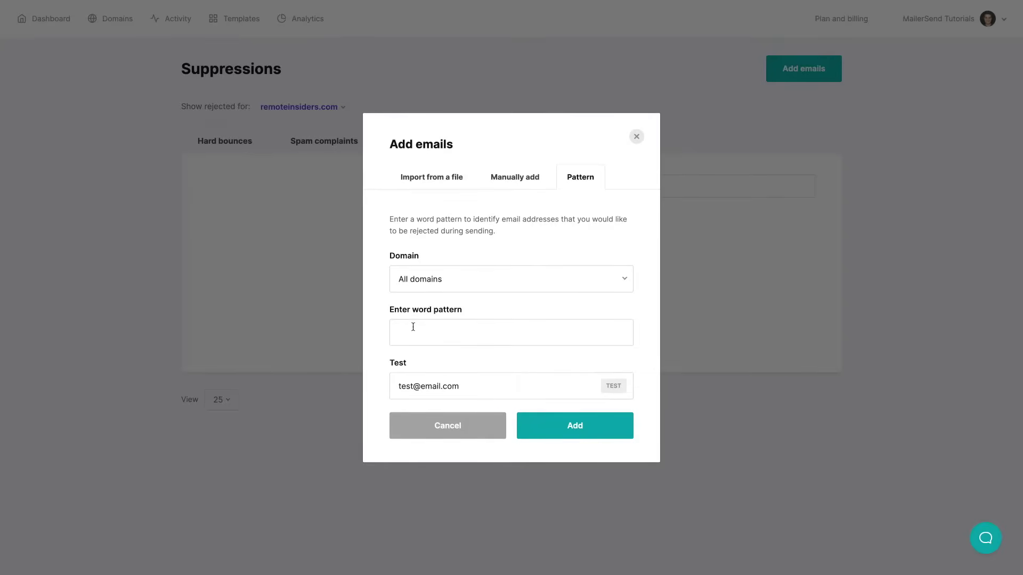
{"action": "left_click", "coordinate": [446, 426]}
{"action": "scroll", "coordinate": [489, 409], "scroll_direction": "left", "scroll_amount": 5}
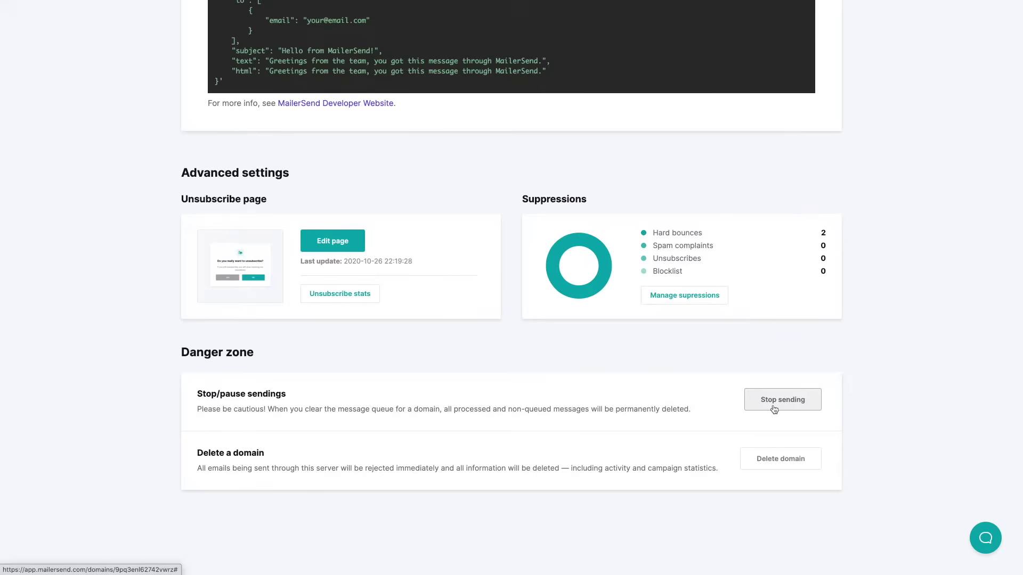
Scroll to the top of the domain page and go back to the sending domains
{"action": "scroll", "coordinate": [887, 311], "scroll_direction": "up", "scroll_amount": 15}
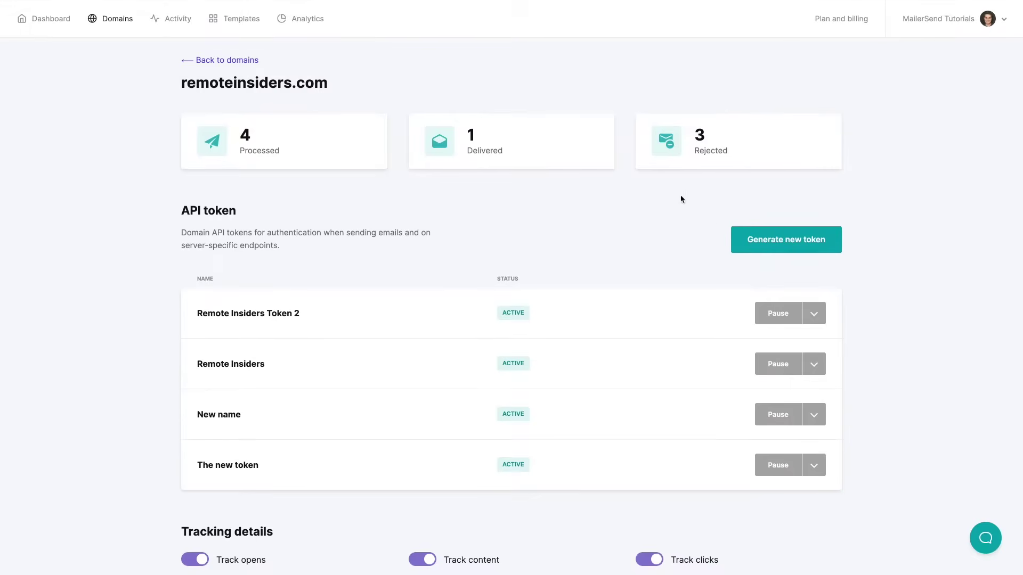
{"action": "left_click", "coordinate": [234, 60]}
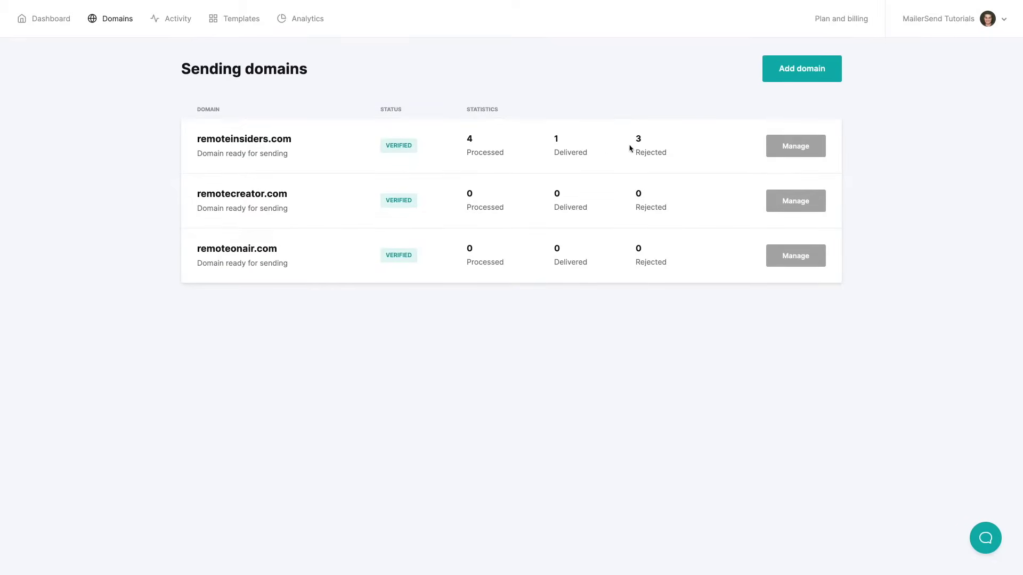
Add yourdomain.com as a new sending domain
{"action": "left_click", "coordinate": [786, 75]}
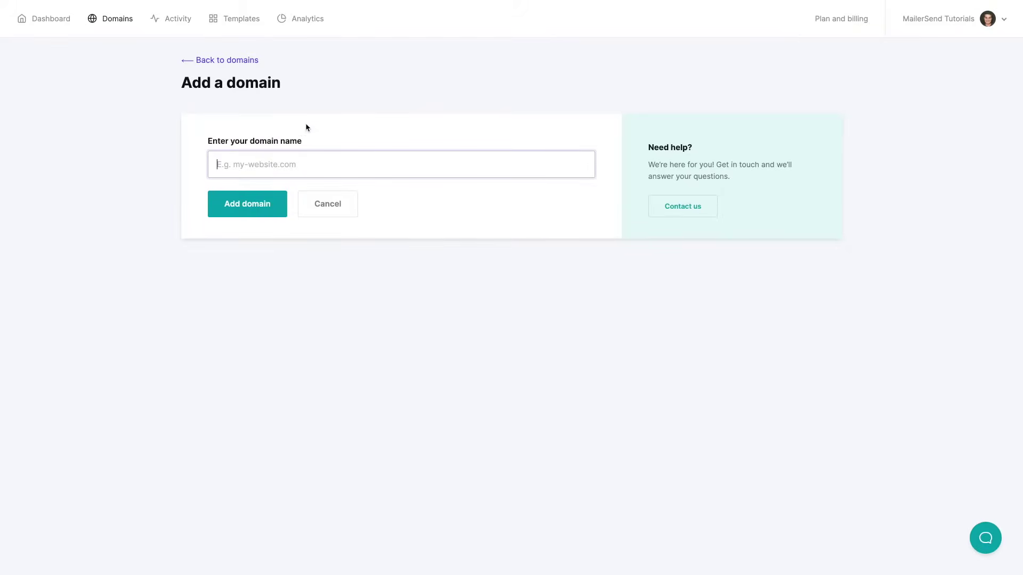
{"action": "type", "text": "yourdomain.com"}
{"action": "left_click", "coordinate": [260, 212]}
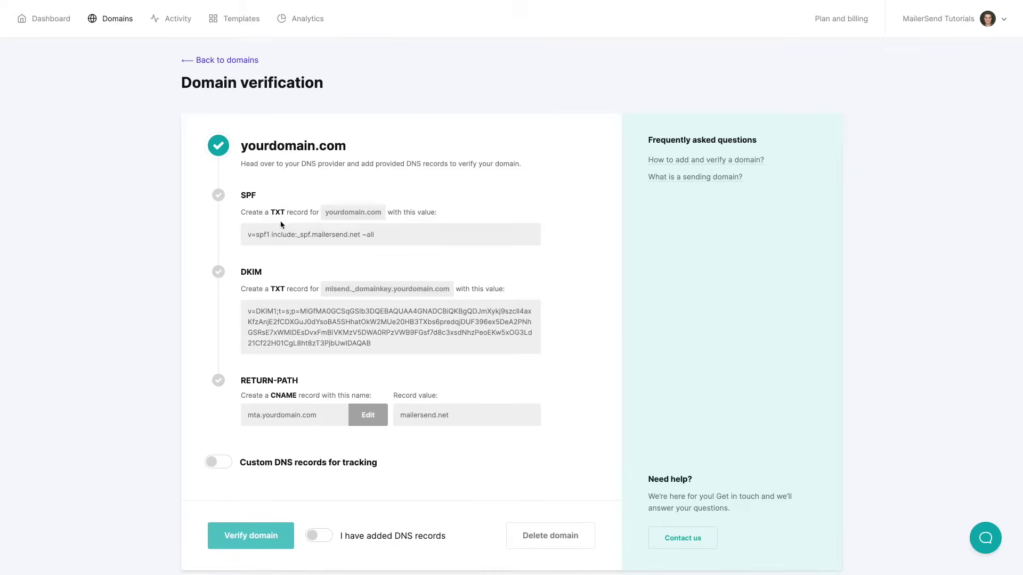
Copy the SPF and DKIM records, confirm them as added, and run domain verification
{"action": "left_click", "coordinate": [351, 214]}
{"action": "left_click", "coordinate": [347, 291]}
{"action": "left_click", "coordinate": [317, 324]}
{"action": "left_click", "coordinate": [314, 540]}
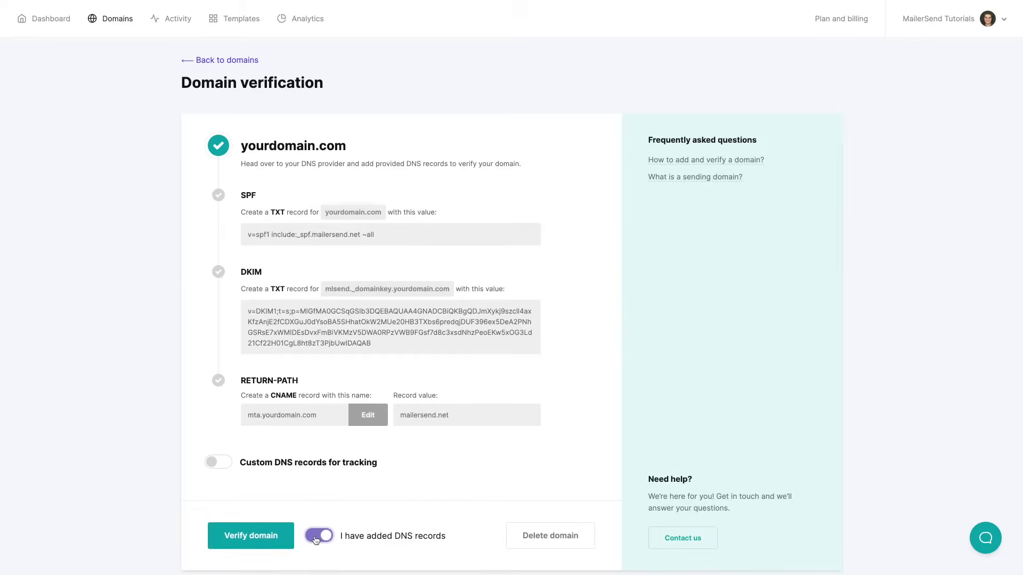
{"action": "left_click", "coordinate": [250, 536]}
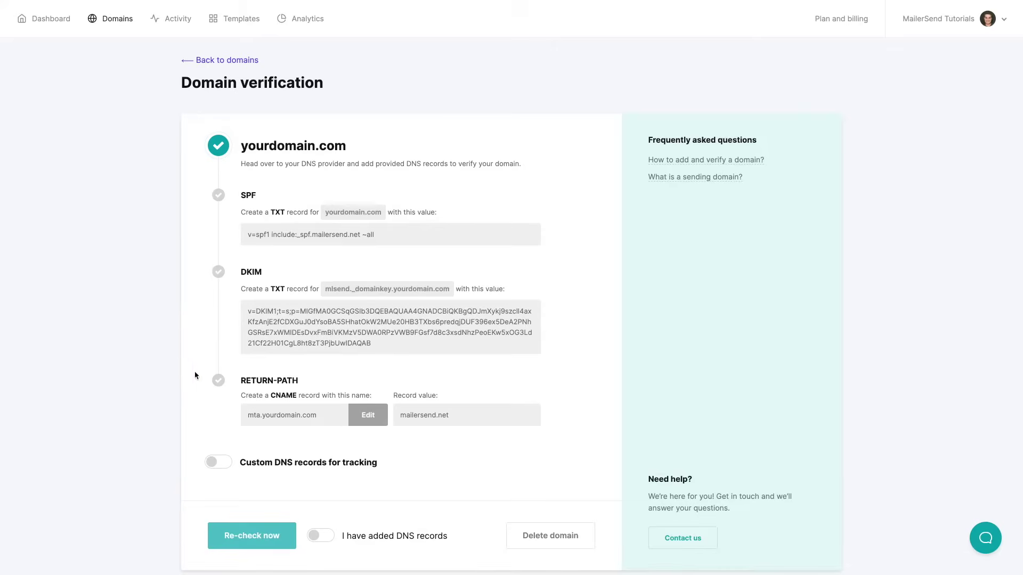
{"action": "left_click", "coordinate": [228, 59]}
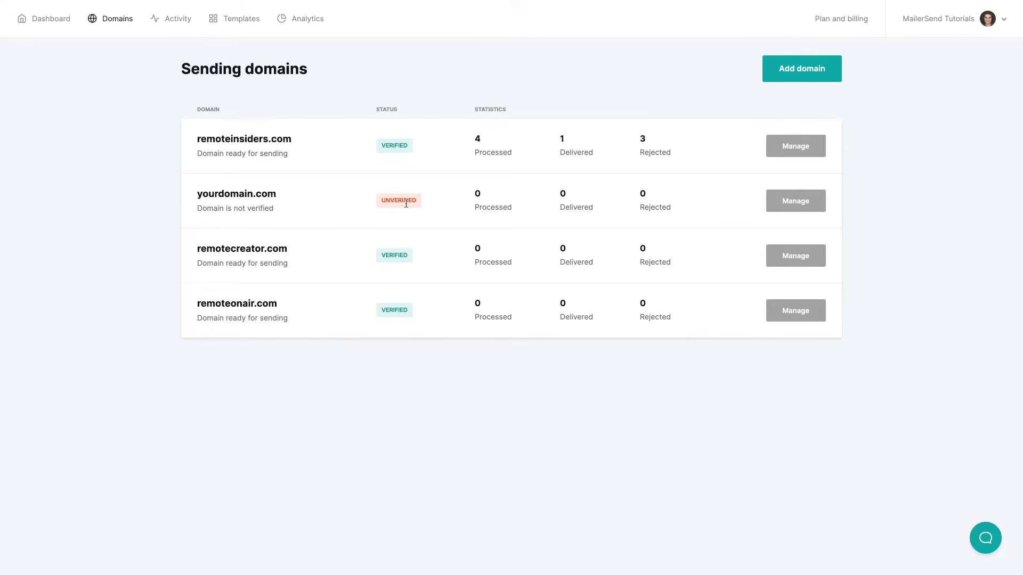
Open the activity log and inspect its date range, status and domain filters
{"action": "left_click", "coordinate": [174, 20]}
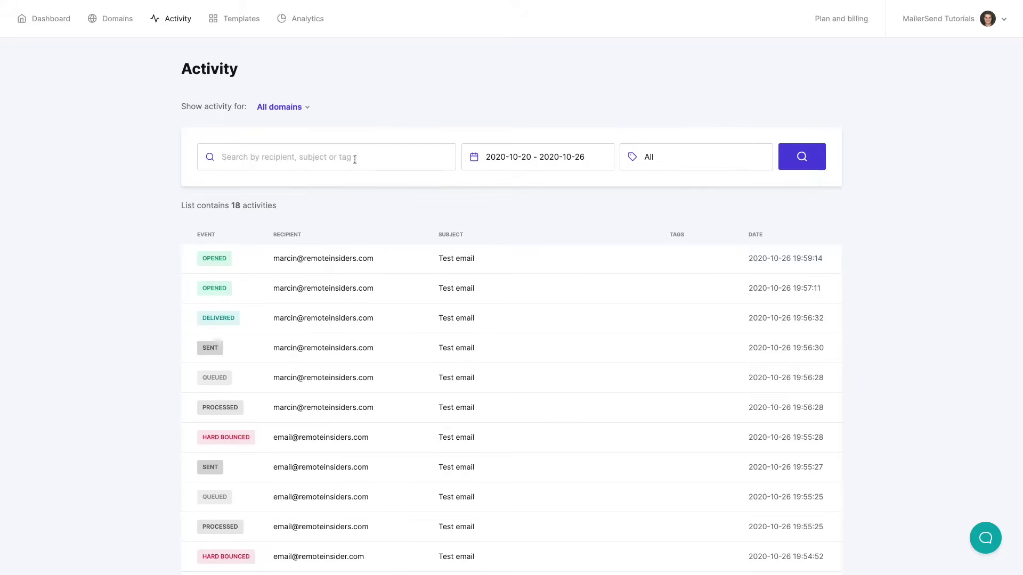
{"action": "left_click", "coordinate": [525, 158]}
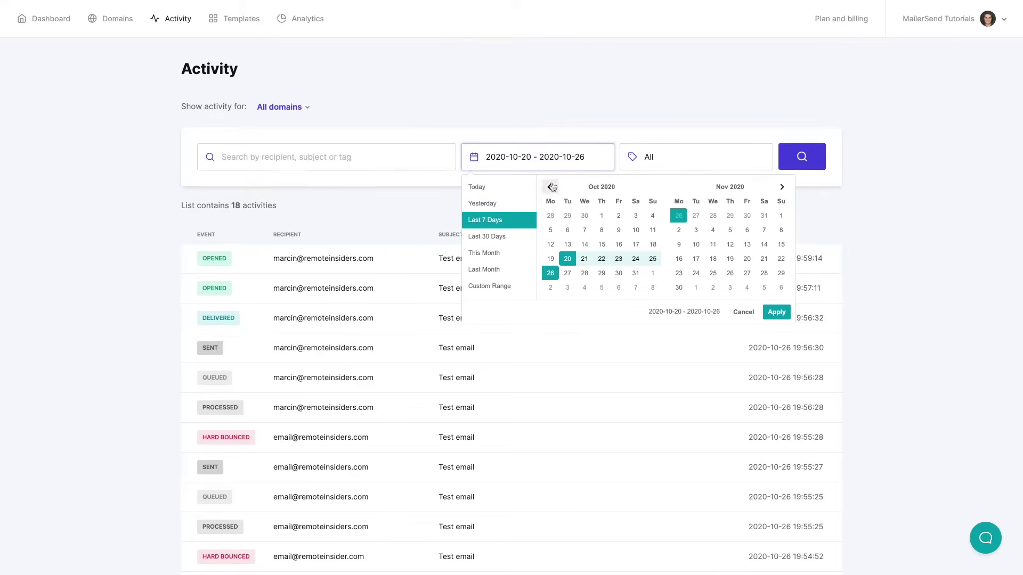
{"action": "left_click", "coordinate": [660, 161]}
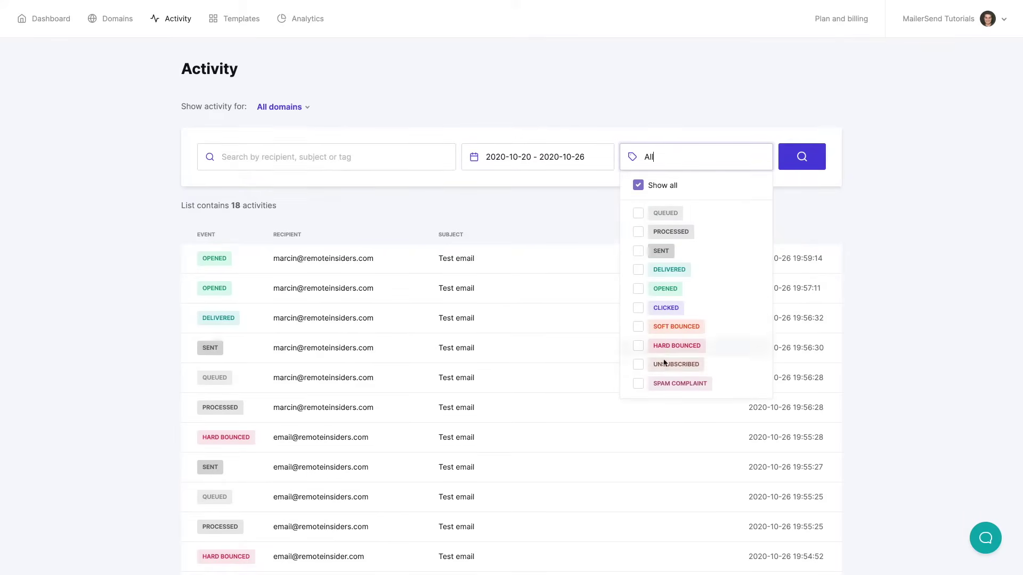
{"action": "left_click", "coordinate": [444, 210]}
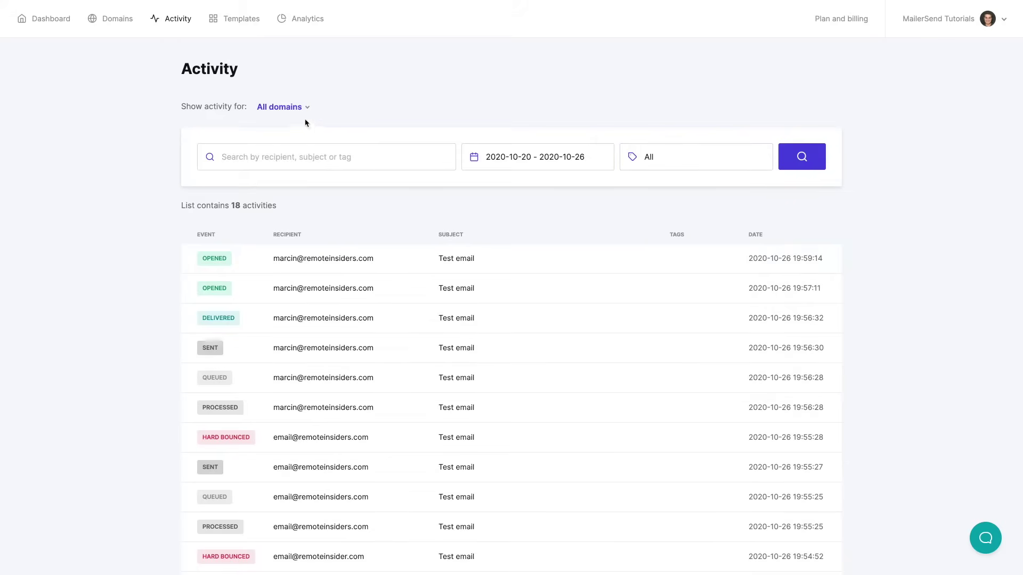
{"action": "left_click", "coordinate": [290, 108]}
Open a recipient's activity page and view its available actions without choosing one
{"action": "left_click", "coordinate": [319, 260]}
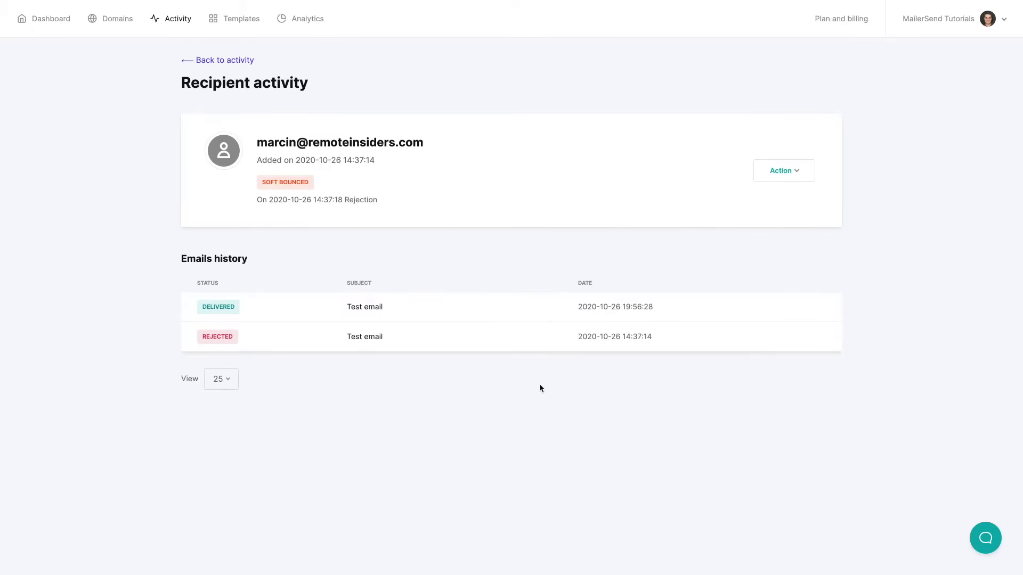
{"action": "left_click", "coordinate": [788, 173]}
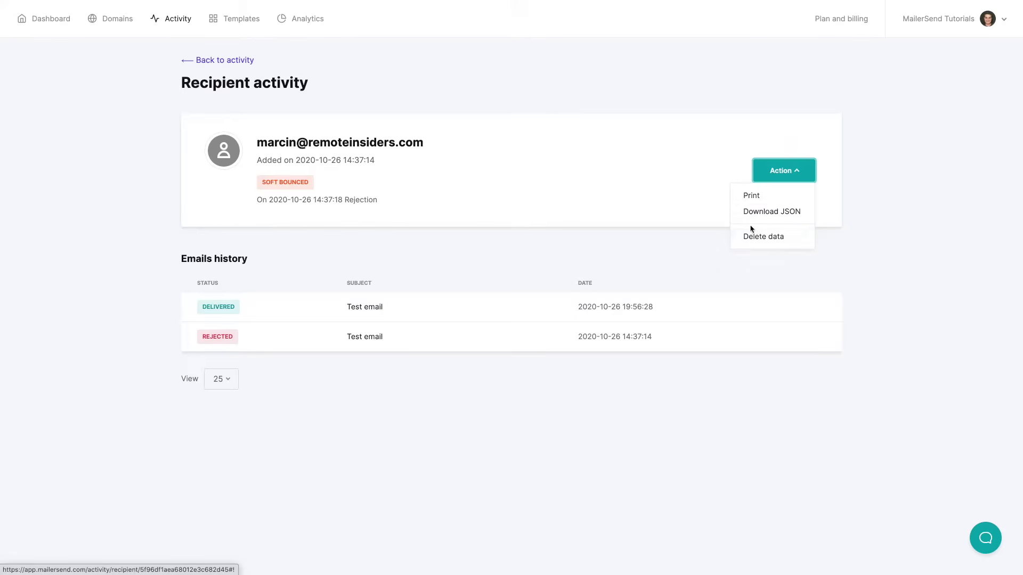
{"action": "left_click", "coordinate": [558, 249]}
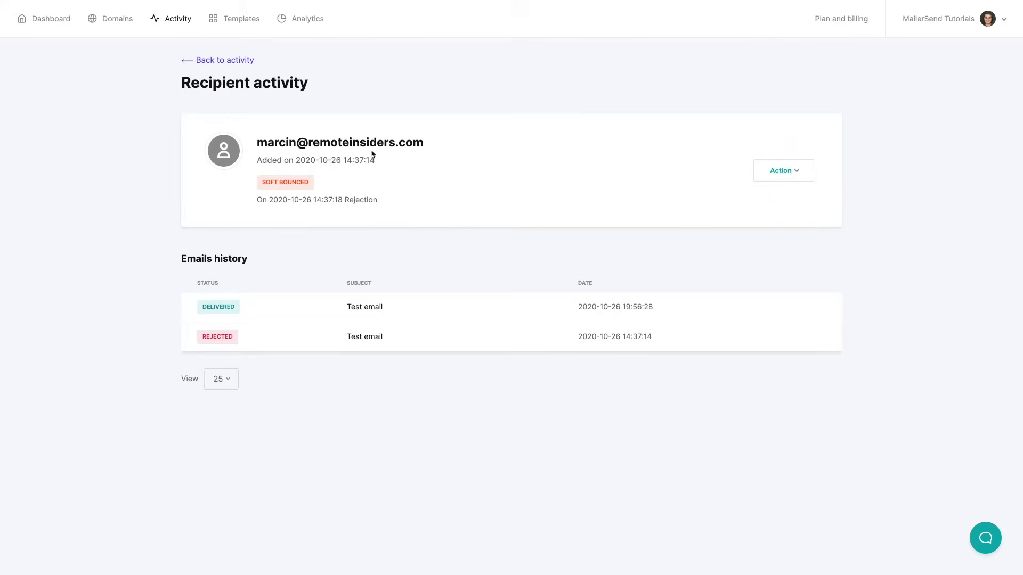
Open the latest Test email's details and view it as HTML, plain text and raw source
{"action": "left_click", "coordinate": [214, 59]}
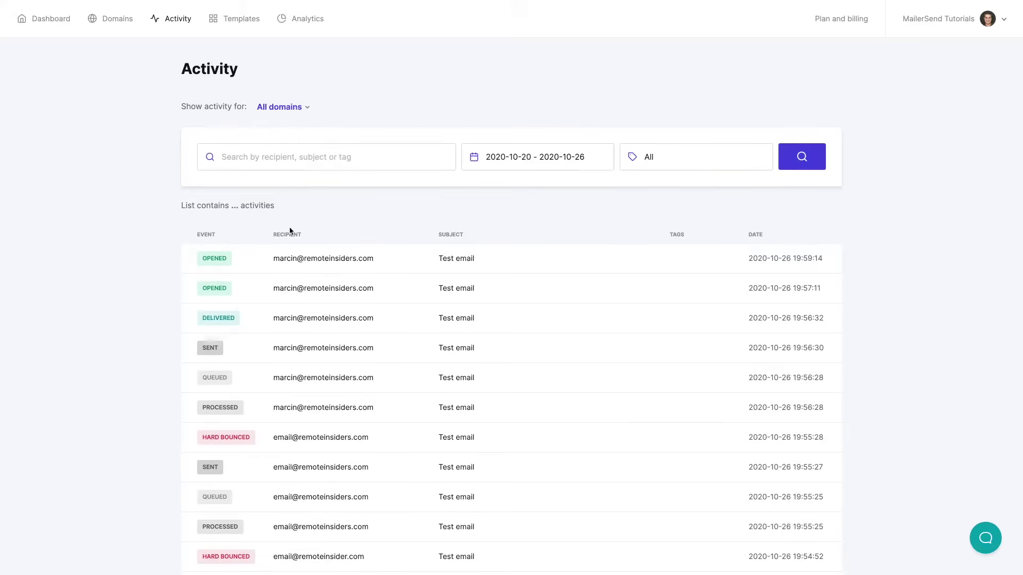
{"action": "left_click", "coordinate": [457, 259]}
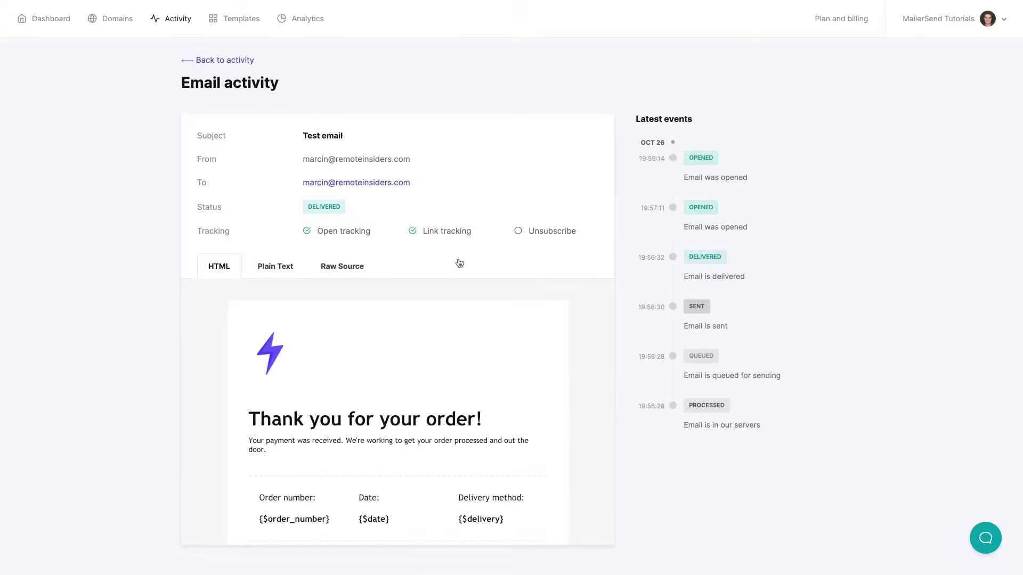
{"action": "scroll", "coordinate": [458, 338], "scroll_direction": "down", "scroll_amount": 3}
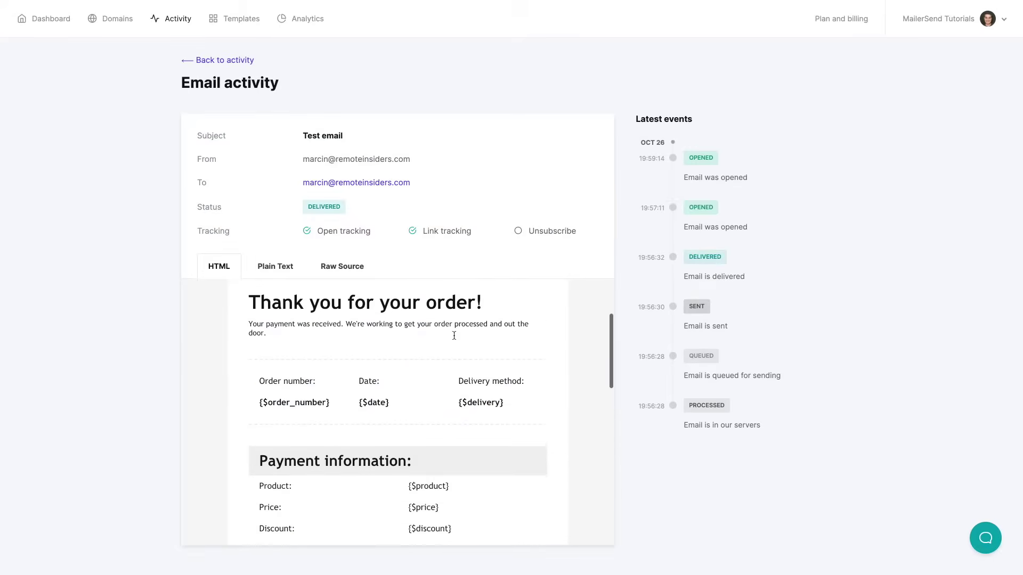
{"action": "scroll", "coordinate": [459, 338], "scroll_direction": "up", "scroll_amount": 3}
{"action": "left_click", "coordinate": [271, 265]}
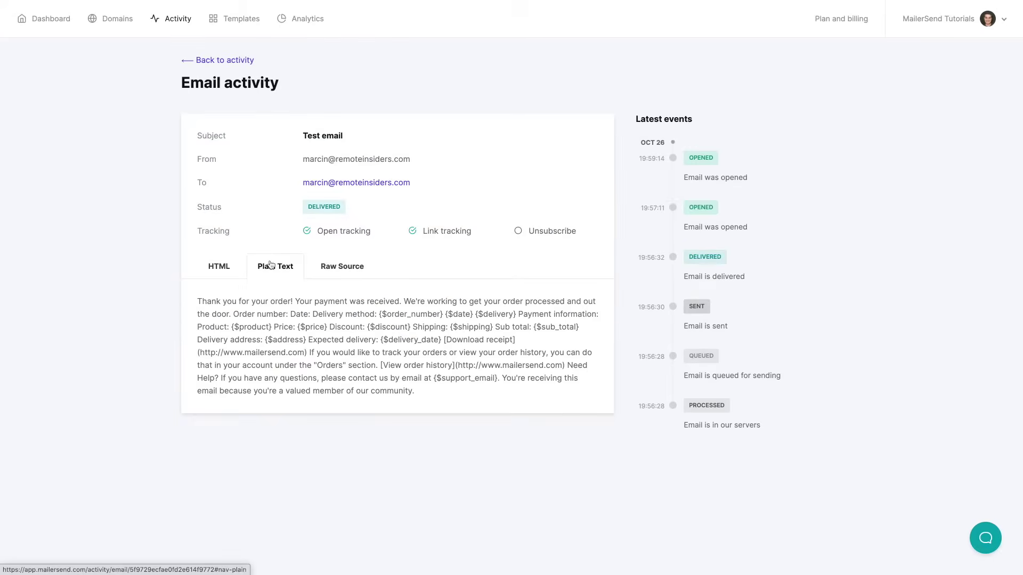
{"action": "left_click", "coordinate": [345, 268]}
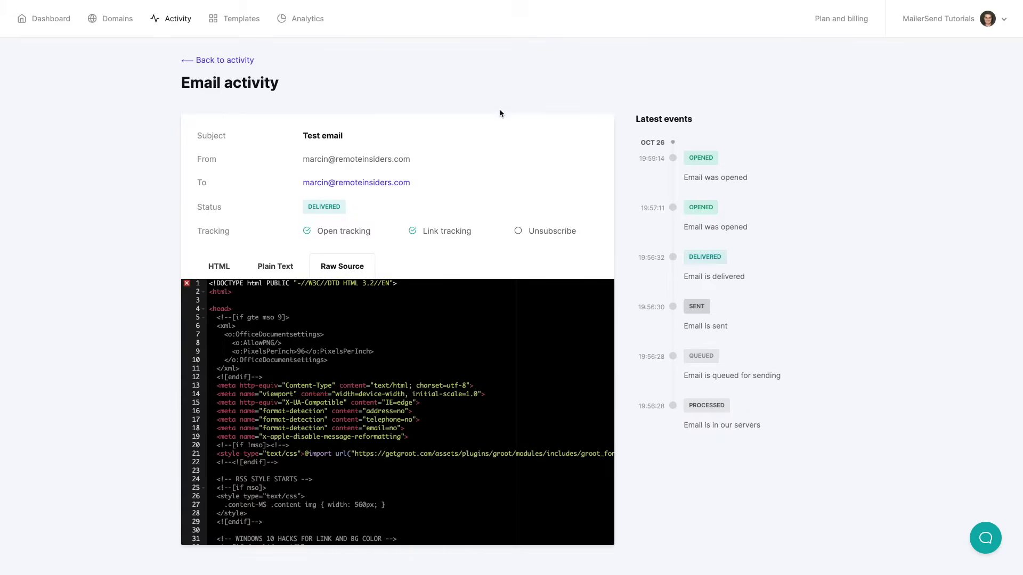
Go to My templates and filter by remoteinsiders.com, remotecreator.com, then remoteonair.com
{"action": "left_click", "coordinate": [206, 60]}
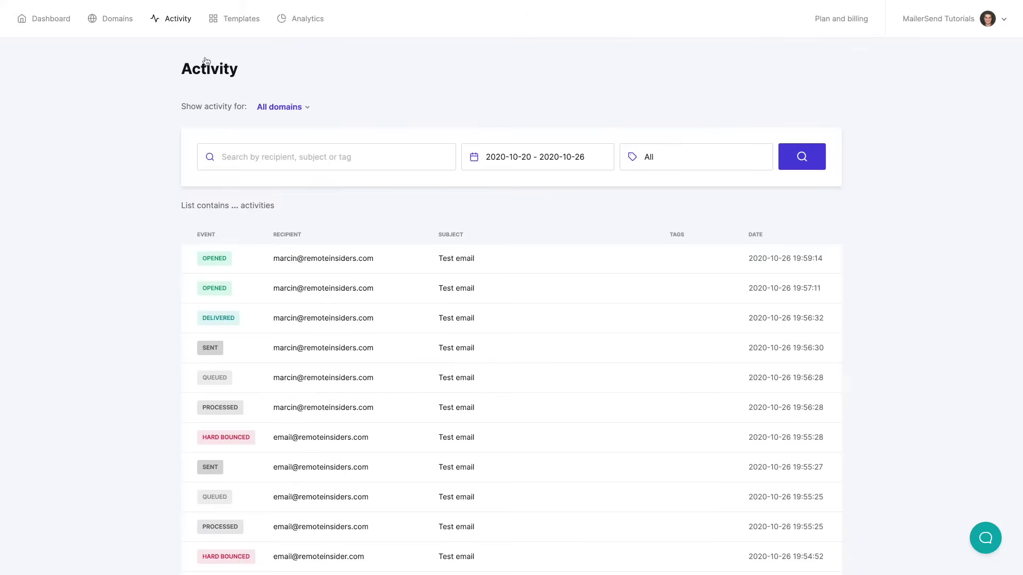
{"action": "left_click", "coordinate": [242, 21]}
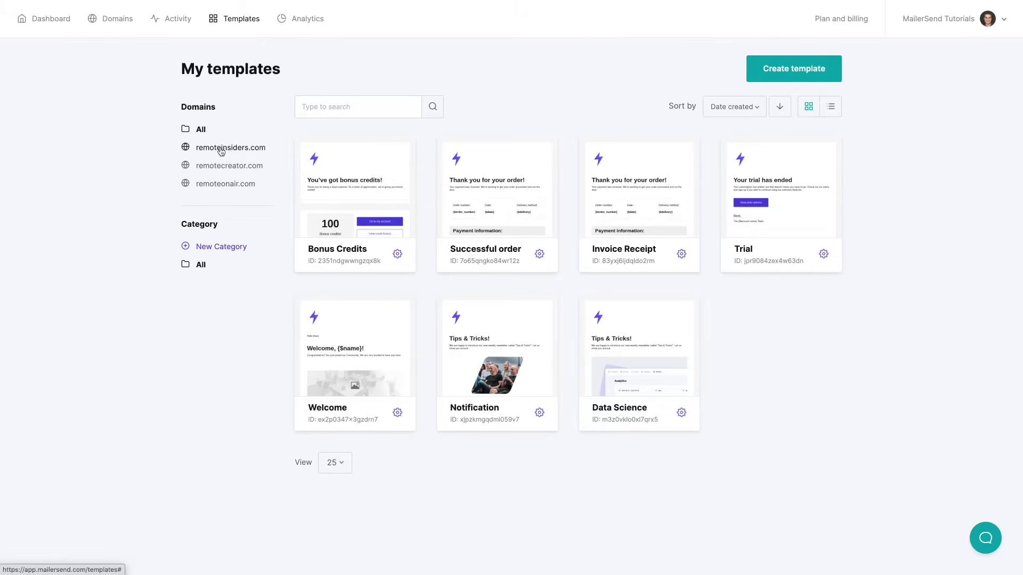
{"action": "left_click", "coordinate": [238, 149]}
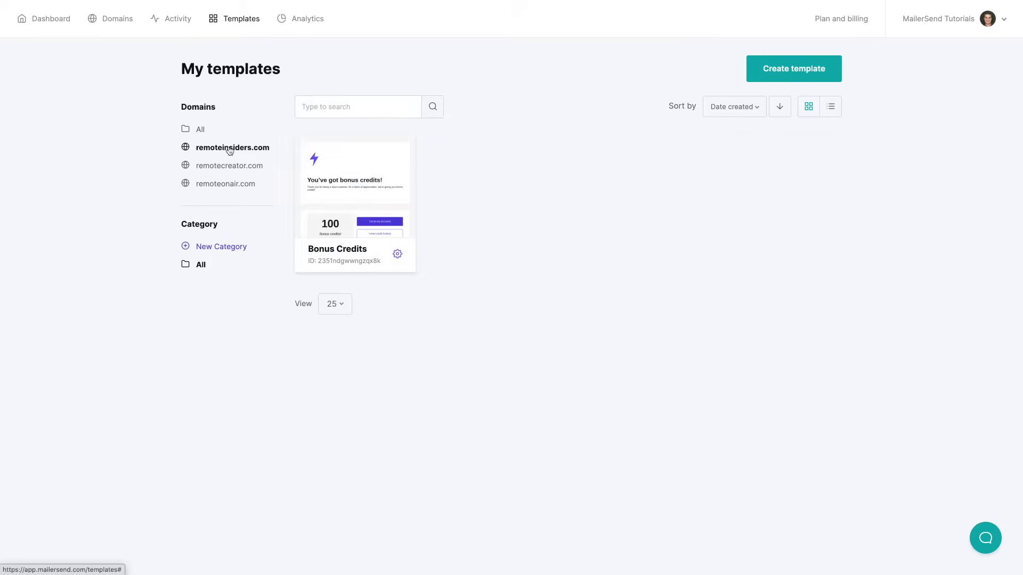
{"action": "left_click", "coordinate": [231, 167]}
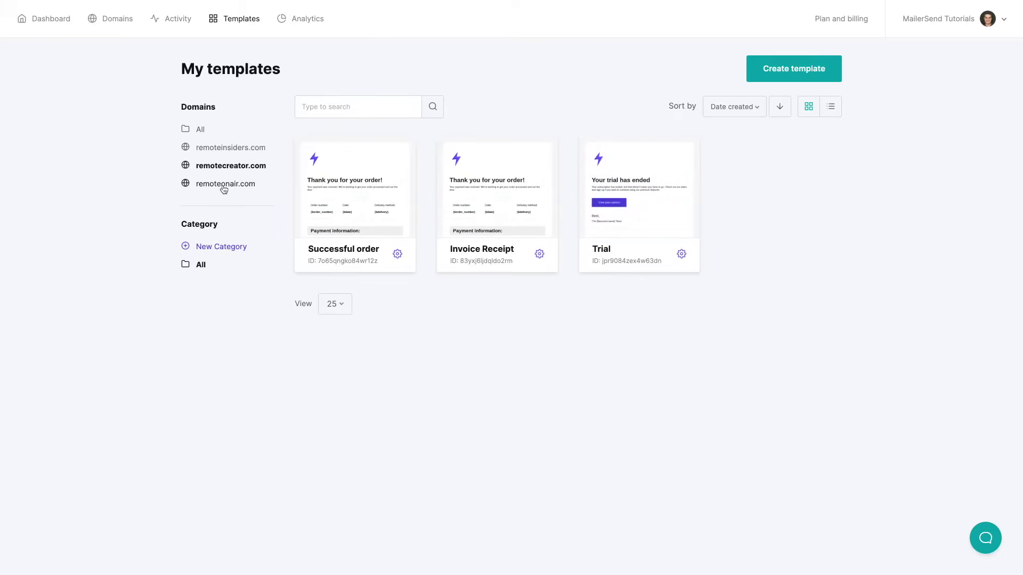
{"action": "left_click", "coordinate": [224, 185]}
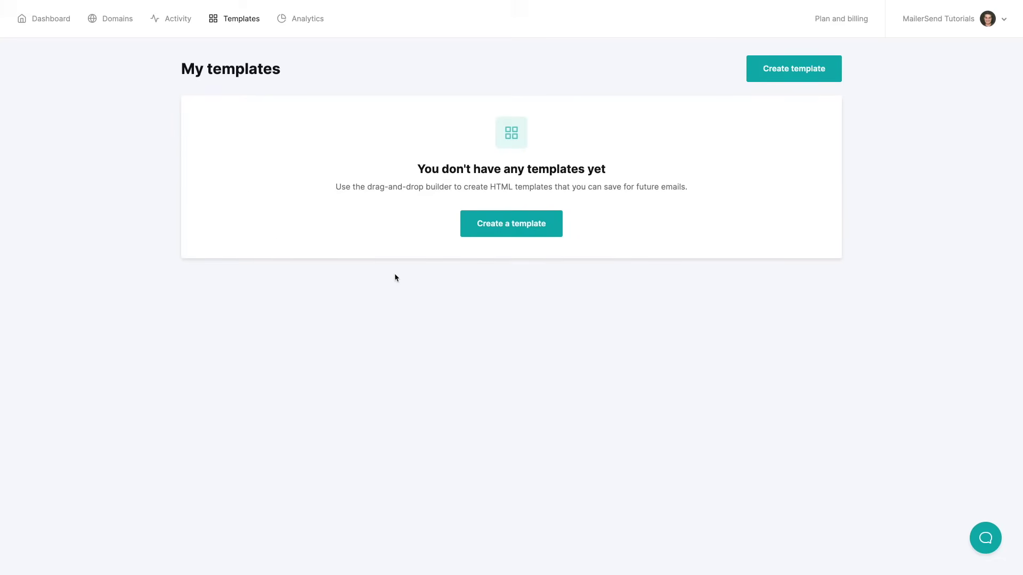
Create a drag-and-drop template and preview the bonus credits Notification gallery design
{"action": "left_click", "coordinate": [511, 228]}
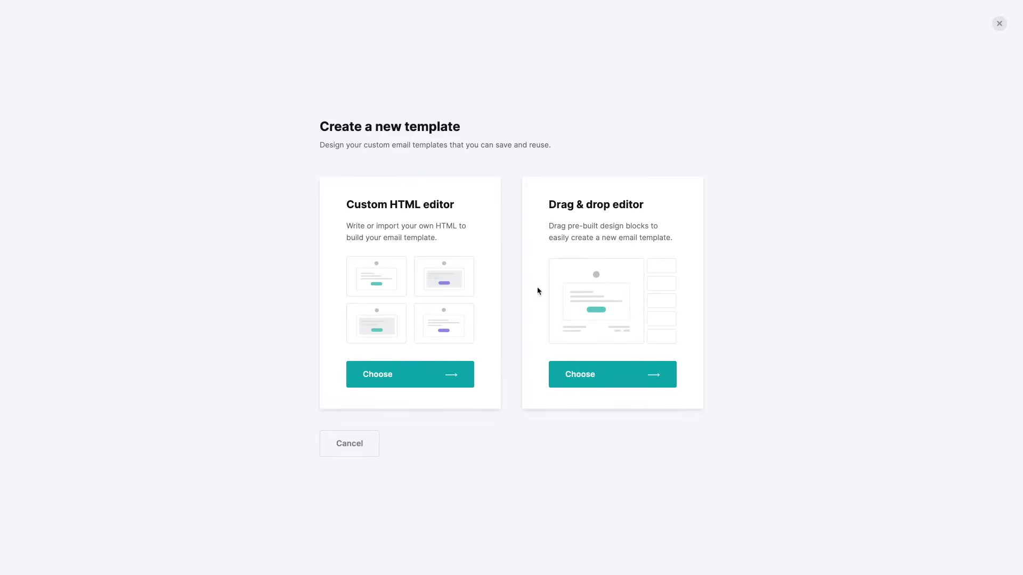
{"action": "left_click", "coordinate": [589, 379]}
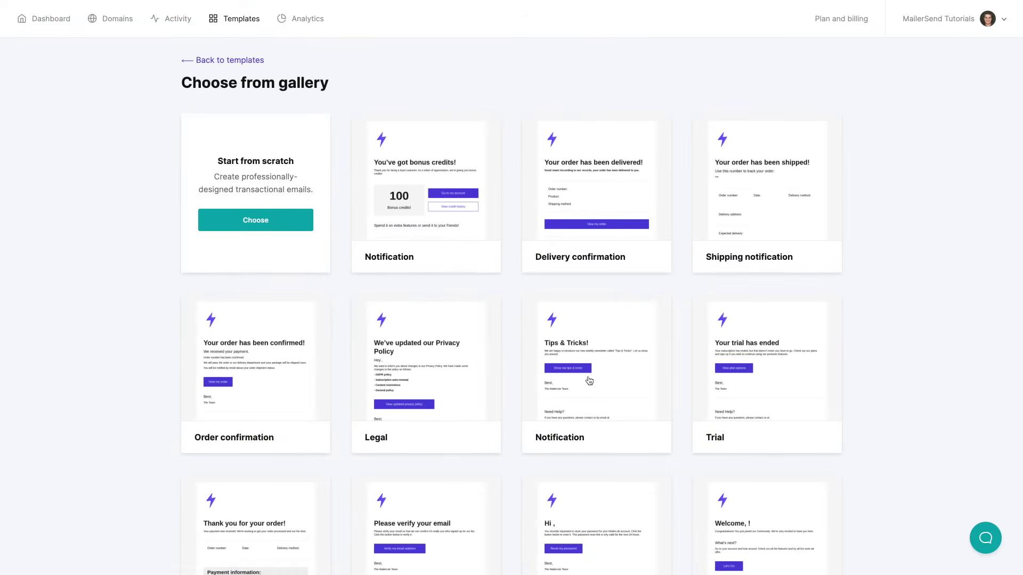
{"action": "scroll", "coordinate": [892, 337], "scroll_direction": "down", "scroll_amount": 2}
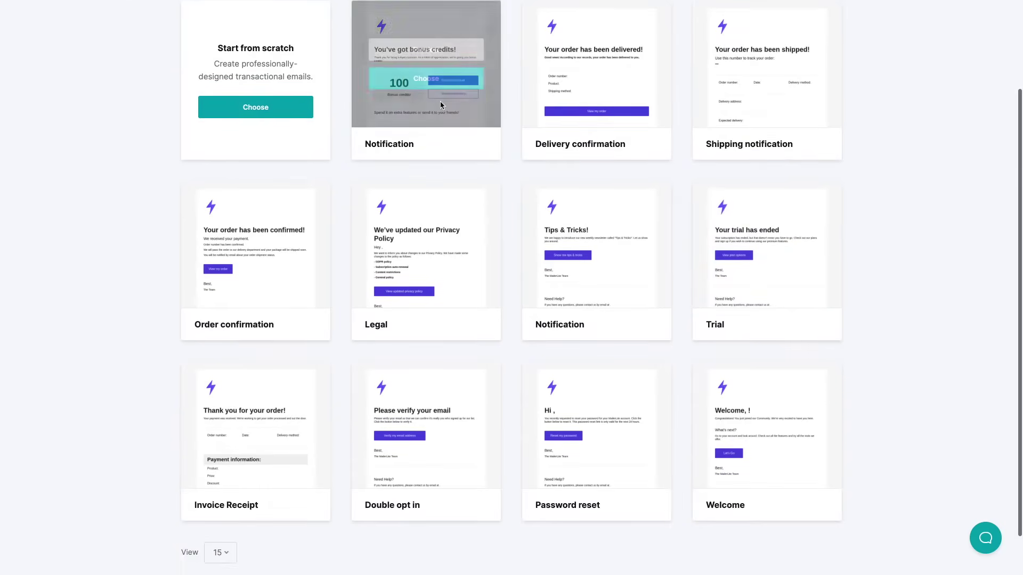
{"action": "left_click", "coordinate": [426, 50]}
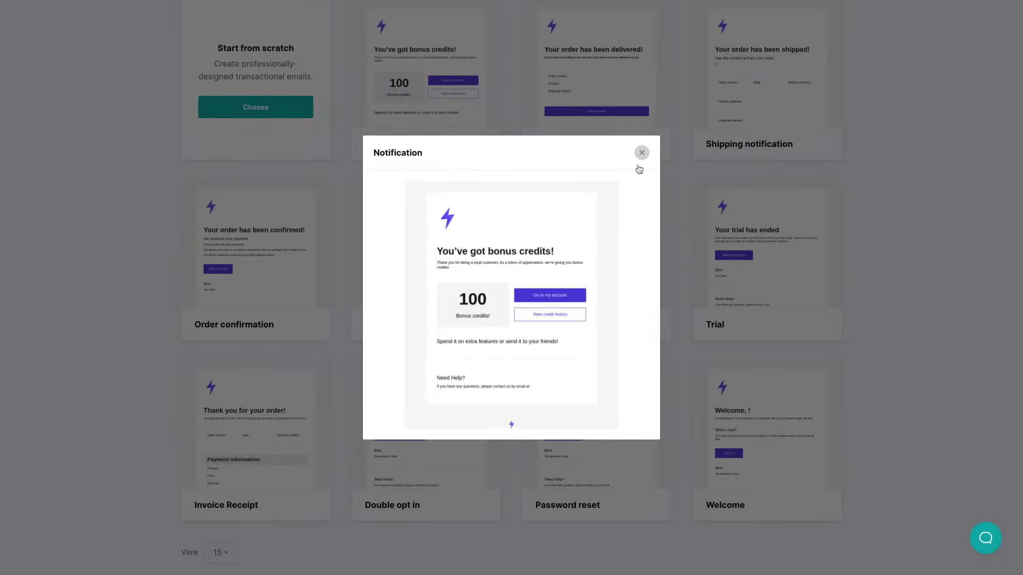
{"action": "left_click", "coordinate": [641, 154]}
Start from the Tips & Tricks template and add an image block above its heading
{"action": "mouse_move", "coordinate": [612, 251]}
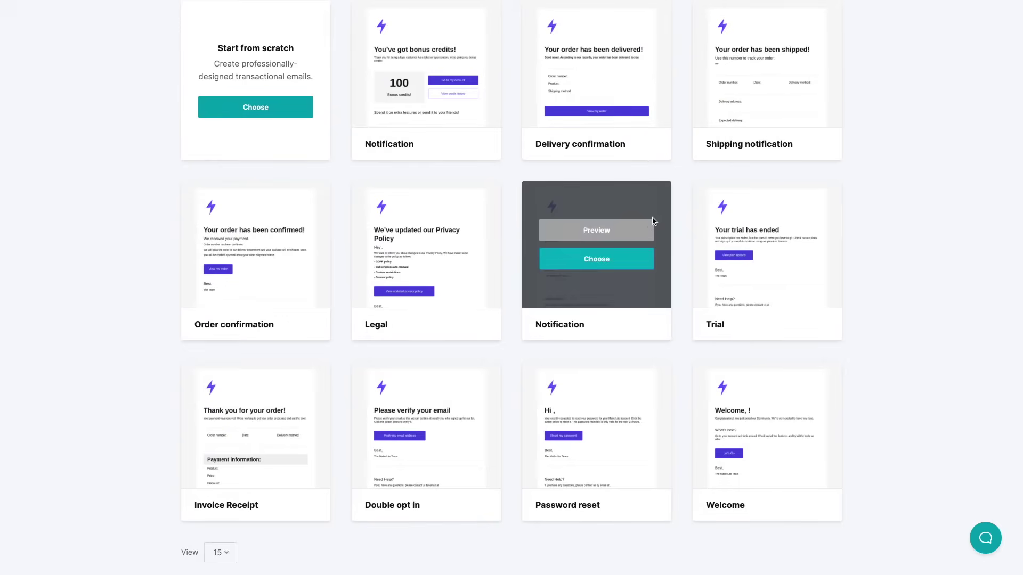
{"action": "left_click", "coordinate": [585, 259]}
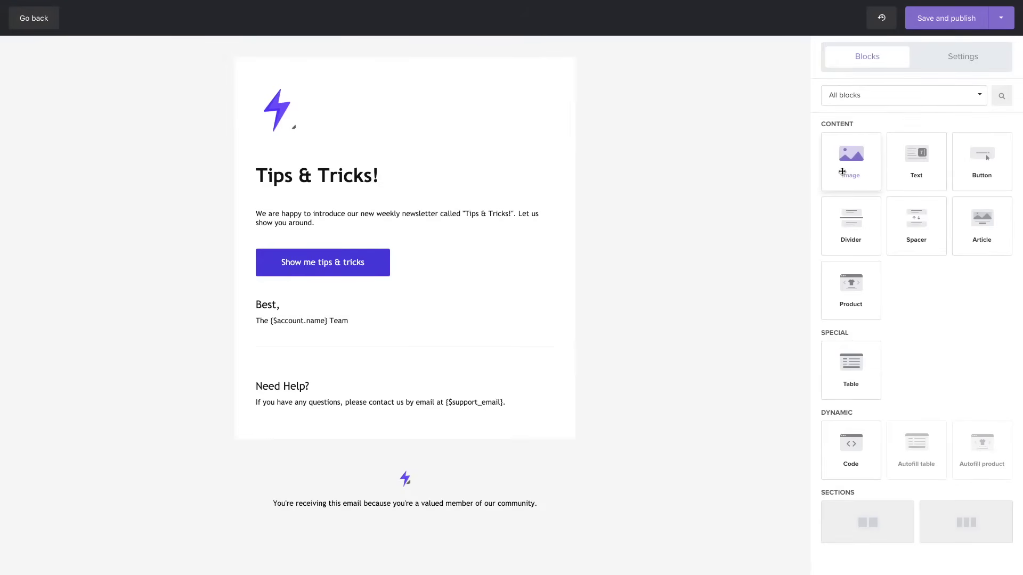
{"action": "left_click_drag", "start_coordinate": [847, 158], "coordinate": [390, 174]}
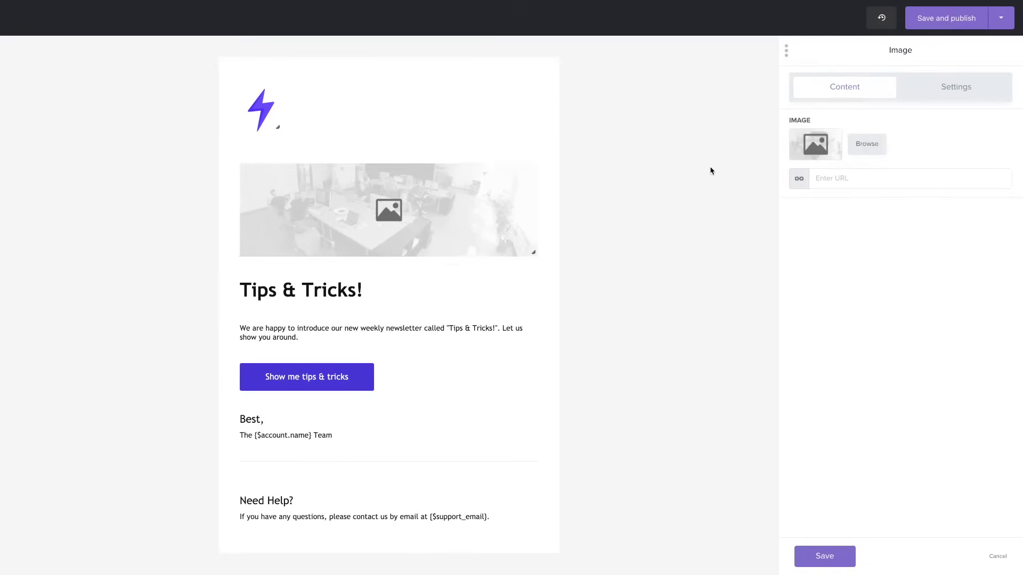
{"action": "left_click", "coordinate": [820, 147]}
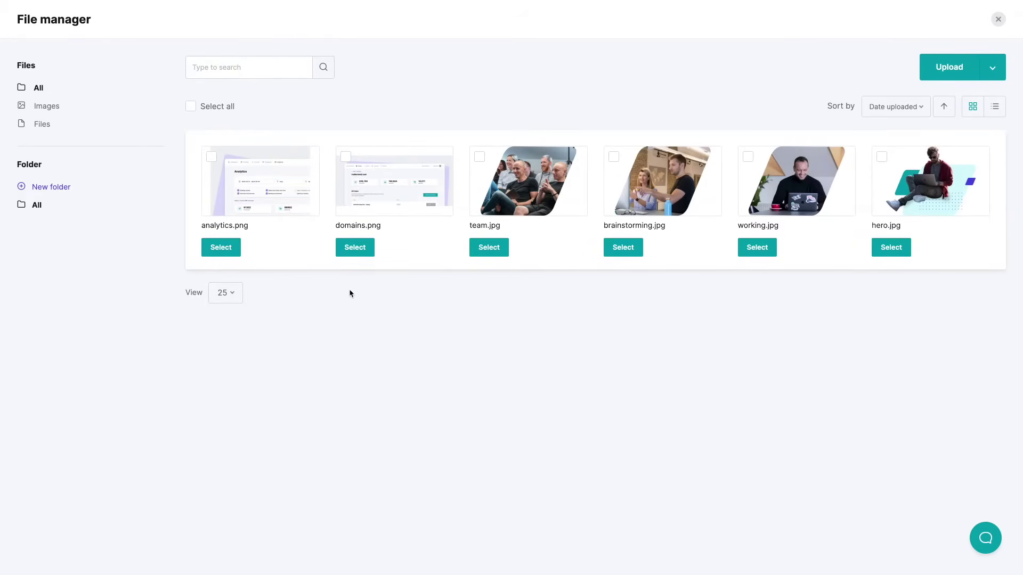
Reverse the file order so hero.jpg comes first, keeping the thumbnail grid view
{"action": "left_click", "coordinate": [991, 67]}
{"action": "left_click", "coordinate": [756, 101]}
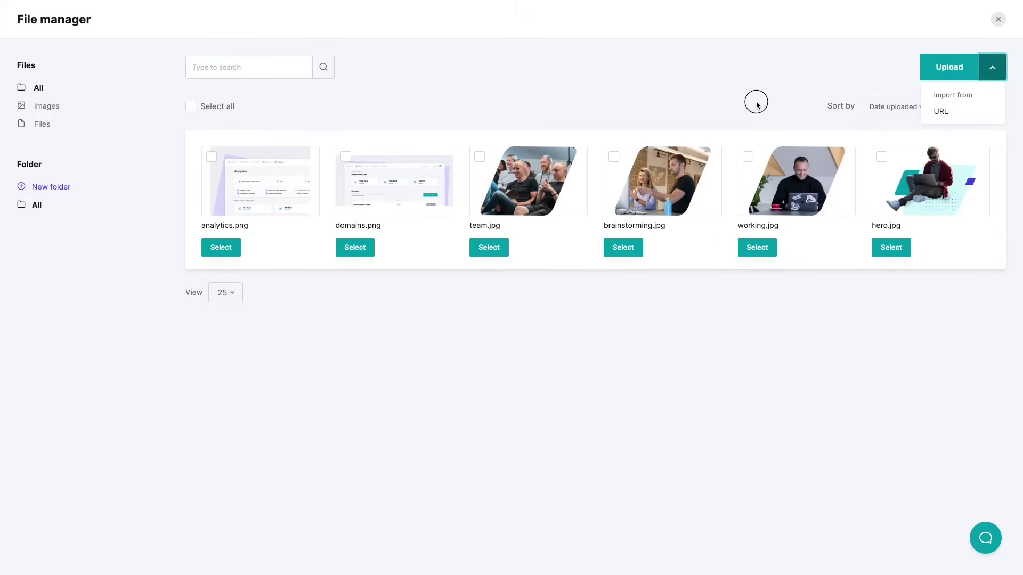
{"action": "left_click", "coordinate": [906, 106]}
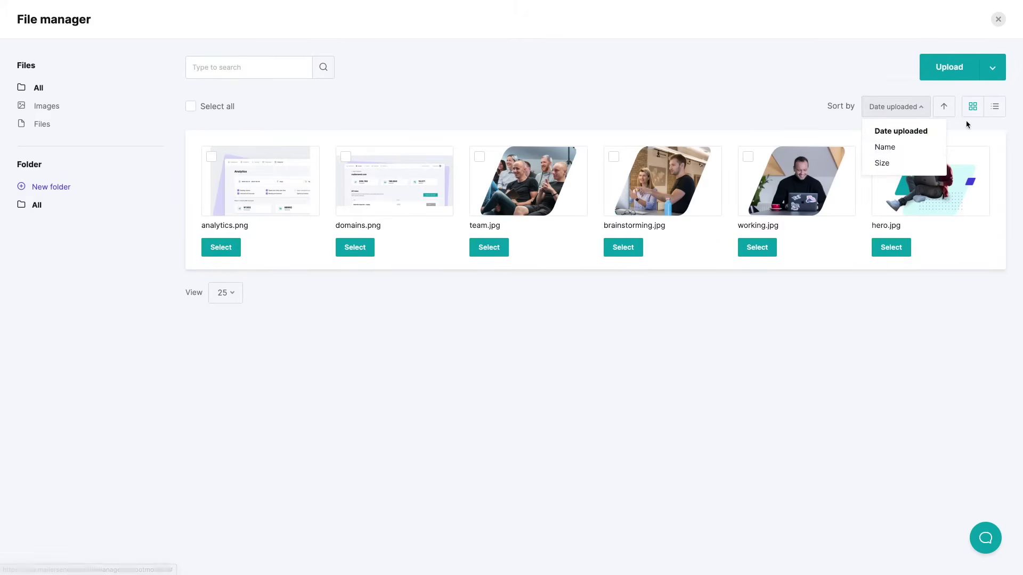
{"action": "left_click", "coordinate": [948, 121]}
{"action": "left_click", "coordinate": [944, 108]}
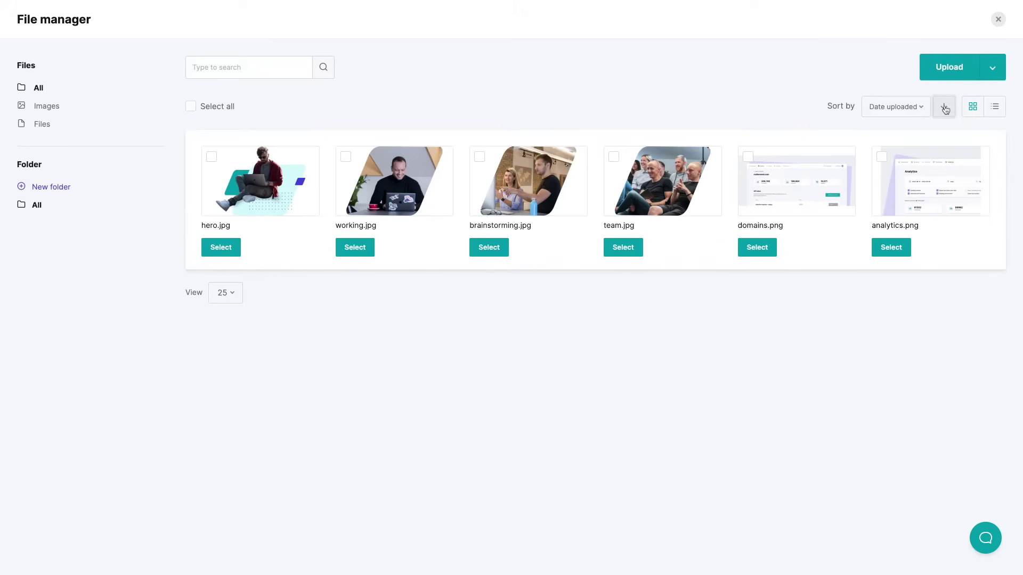
{"action": "left_click", "coordinate": [994, 107]}
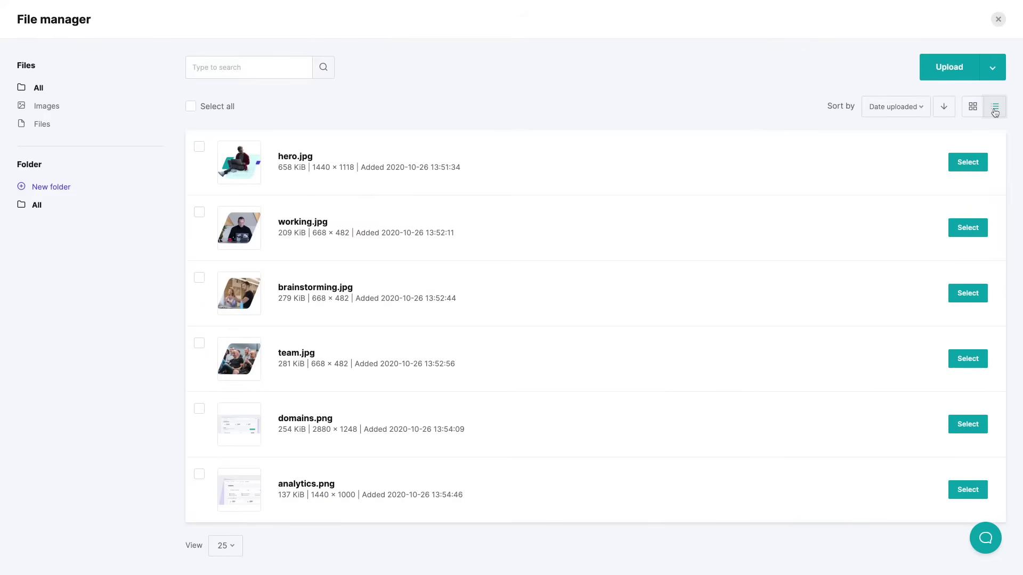
{"action": "left_click", "coordinate": [970, 107]}
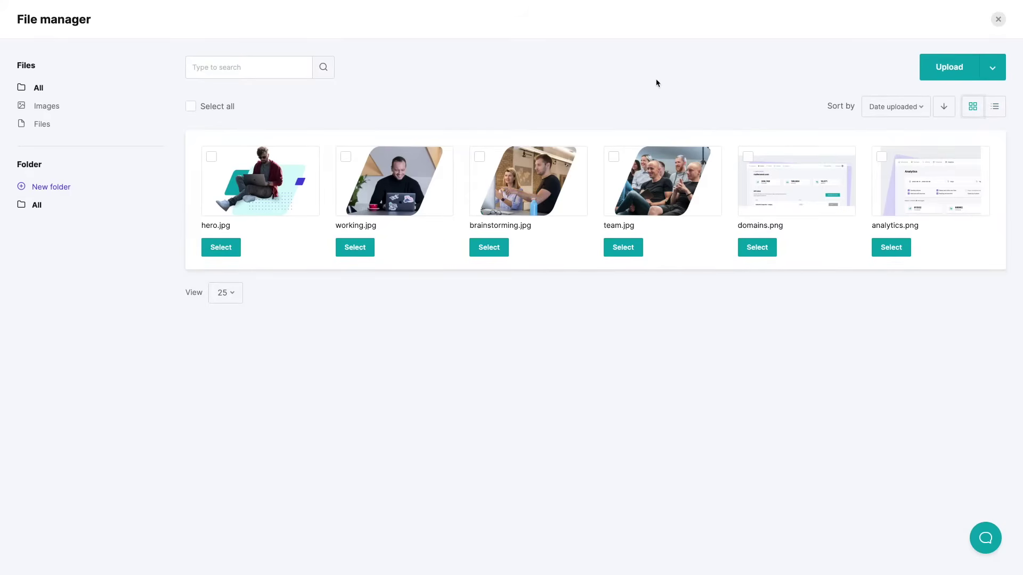
Insert hero.jpg into the image block, shrink it, and keep it centre-aligned
{"action": "left_click", "coordinate": [229, 246]}
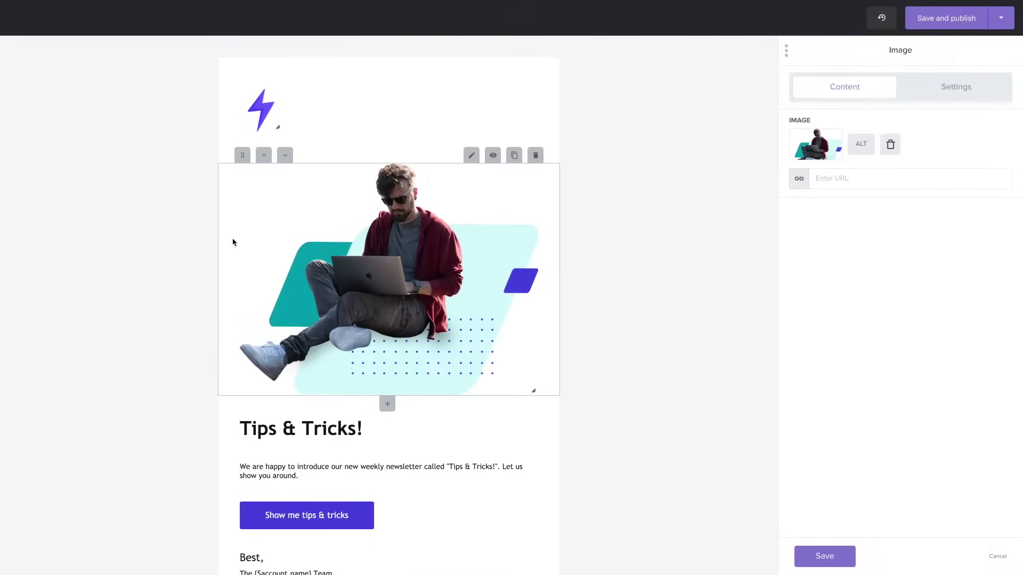
{"action": "left_click_drag", "start_coordinate": [534, 393], "coordinate": [491, 325]}
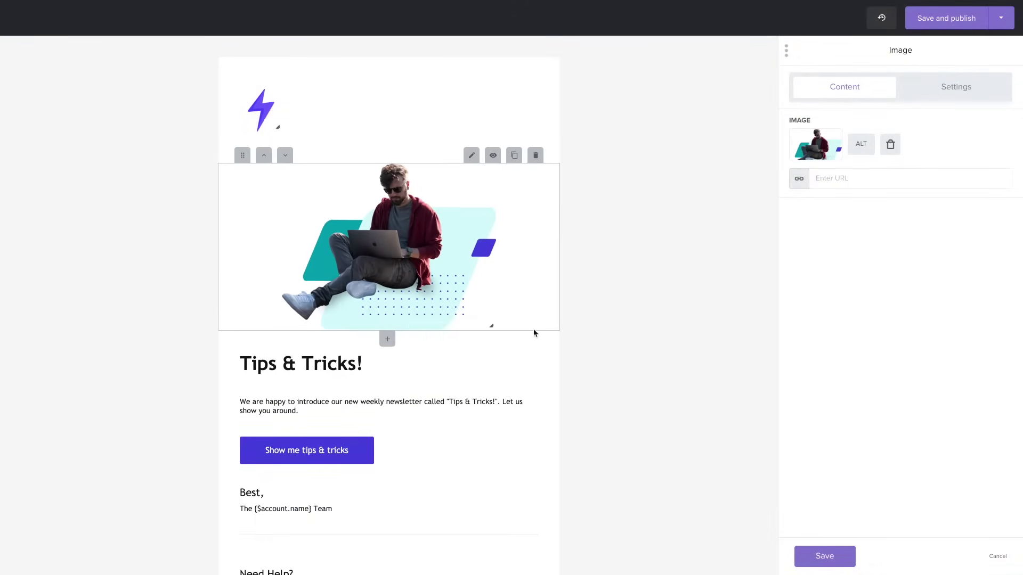
{"action": "left_click", "coordinate": [969, 96]}
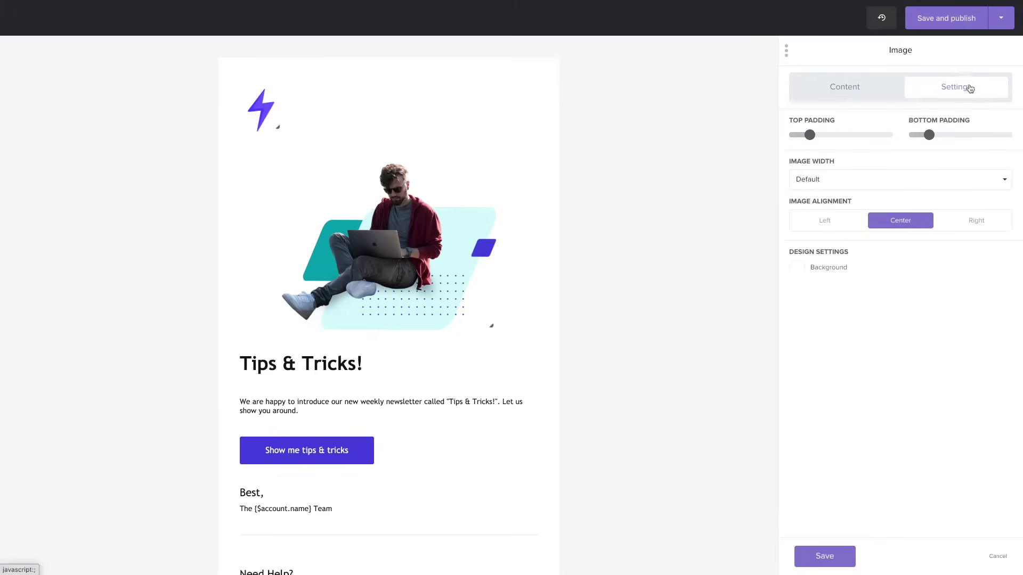
{"action": "left_click", "coordinate": [821, 224]}
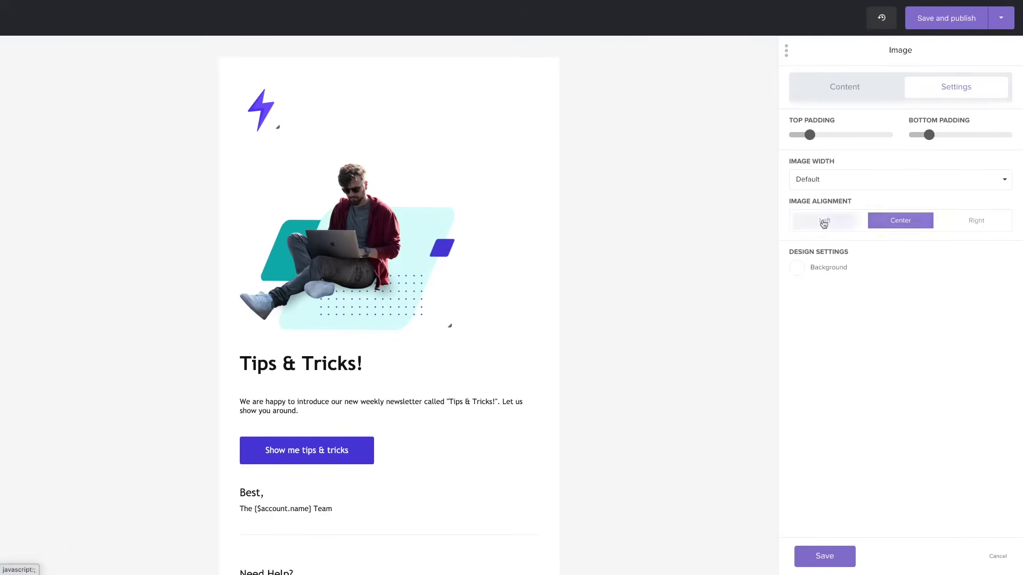
{"action": "left_click", "coordinate": [910, 223]}
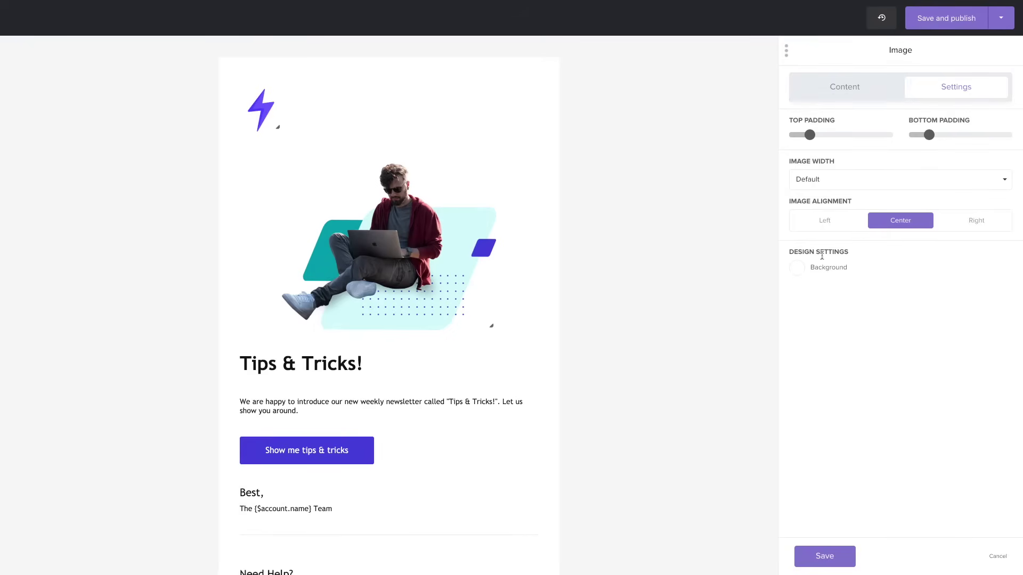
Save the image block, then add text, button and article blocks below the hero image
{"action": "left_click", "coordinate": [824, 555]}
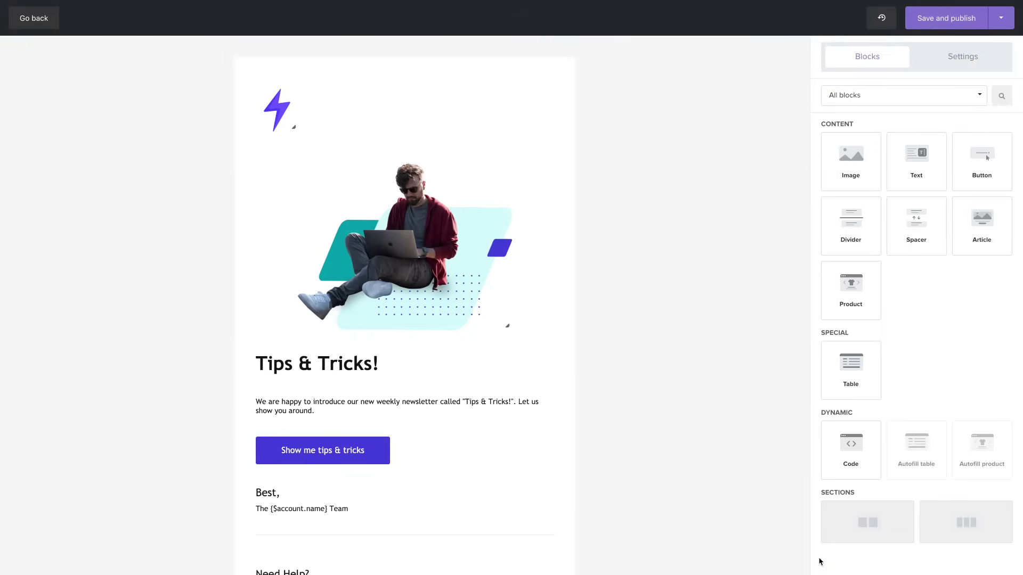
{"action": "left_click_drag", "start_coordinate": [916, 157], "coordinate": [508, 319]}
{"action": "left_click_drag", "start_coordinate": [1004, 195], "coordinate": [672, 334]}
{"action": "left_click_drag", "start_coordinate": [916, 225], "coordinate": [605, 389]}
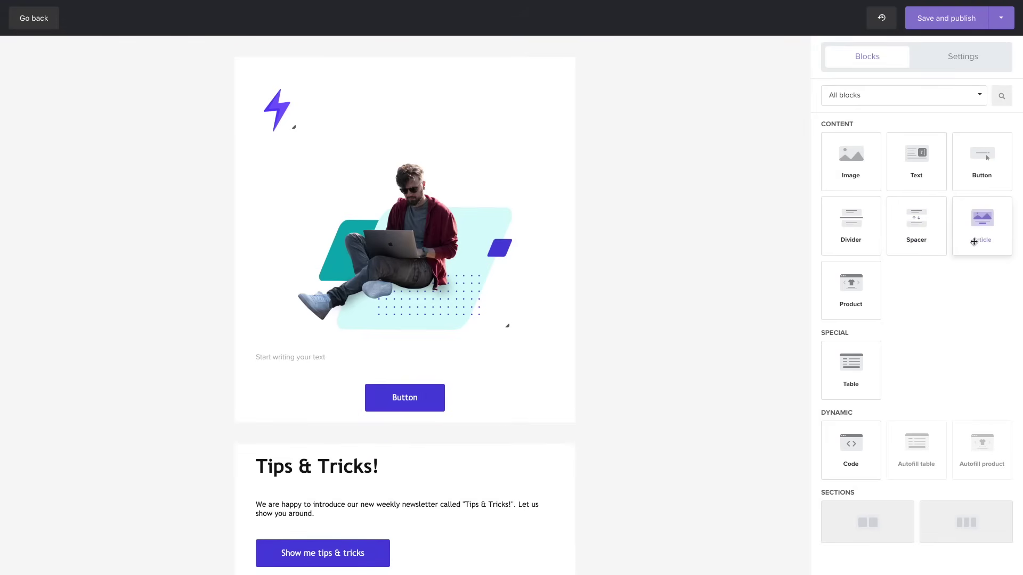
{"action": "left_click_drag", "start_coordinate": [975, 241], "coordinate": [449, 445]}
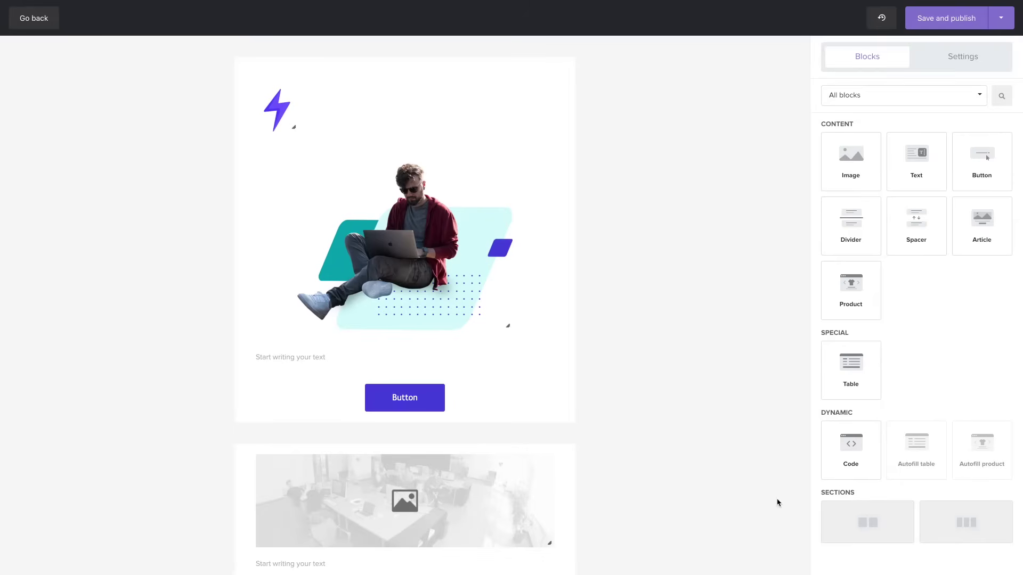
Add a two-column section with a text block left and an image block right
{"action": "left_click_drag", "start_coordinate": [851, 510], "coordinate": [489, 359]}
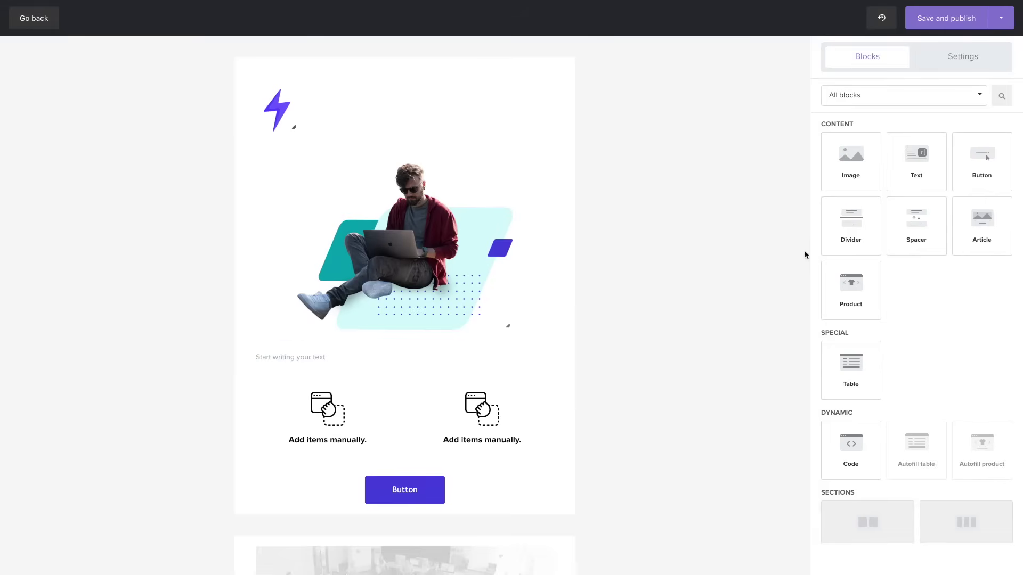
{"action": "left_click_drag", "start_coordinate": [905, 163], "coordinate": [319, 434]}
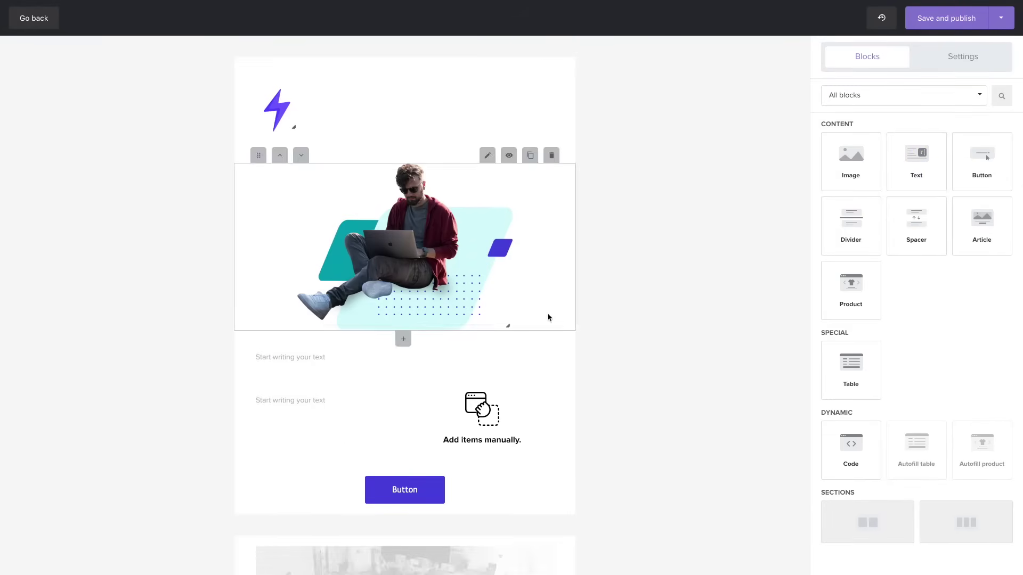
{"action": "left_click_drag", "start_coordinate": [850, 160], "coordinate": [471, 436]}
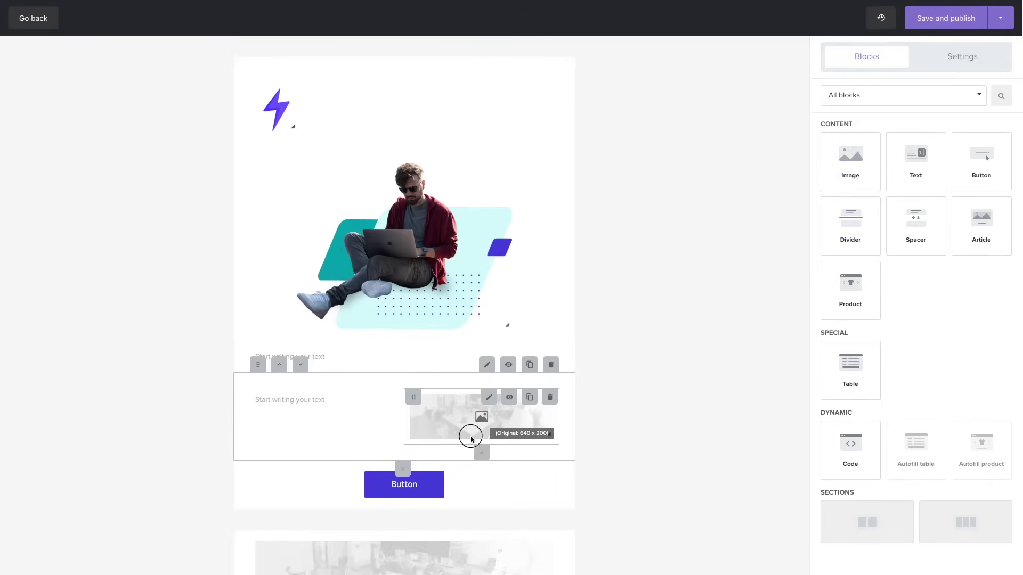
Fill the right-column image block with domains.png
{"action": "left_click", "coordinate": [474, 421]}
{"action": "left_click", "coordinate": [814, 154]}
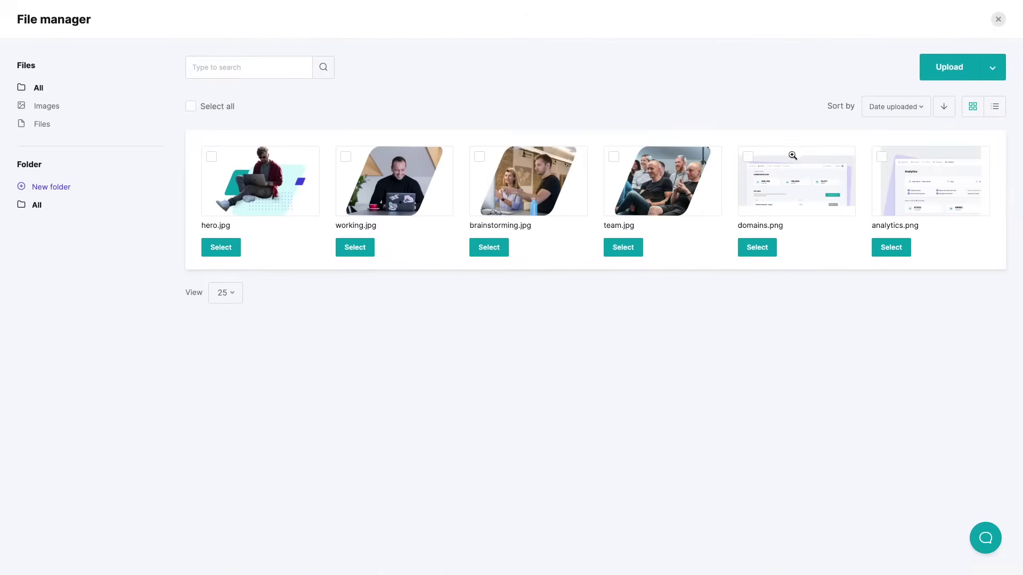
{"action": "left_click", "coordinate": [754, 252]}
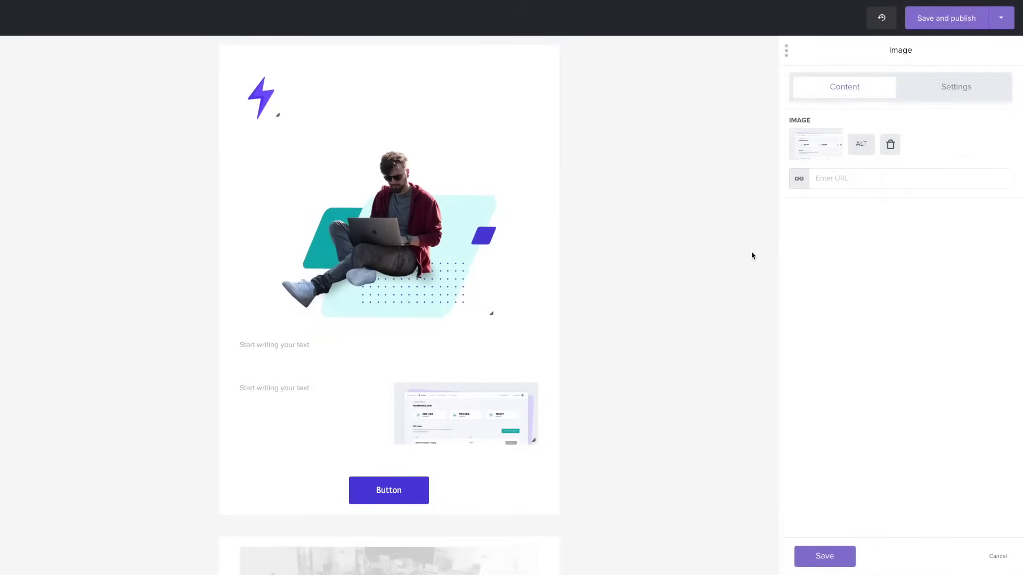
Make the 'Write your text over here' line a bold blue Heading 1
{"action": "left_click", "coordinate": [286, 398]}
{"action": "type", "text": "Write your text over here"}
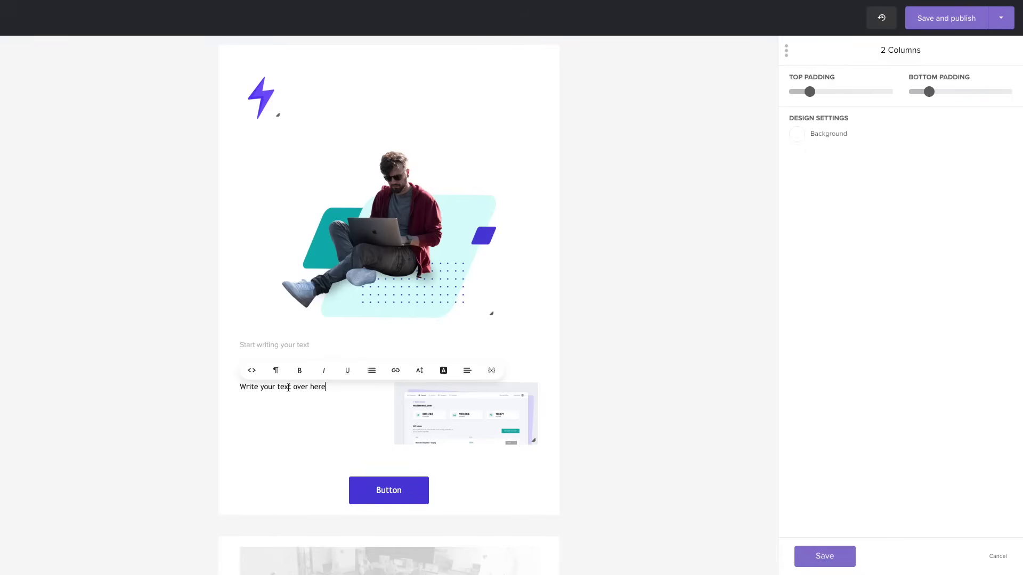
{"action": "triple_click", "coordinate": [288, 387]}
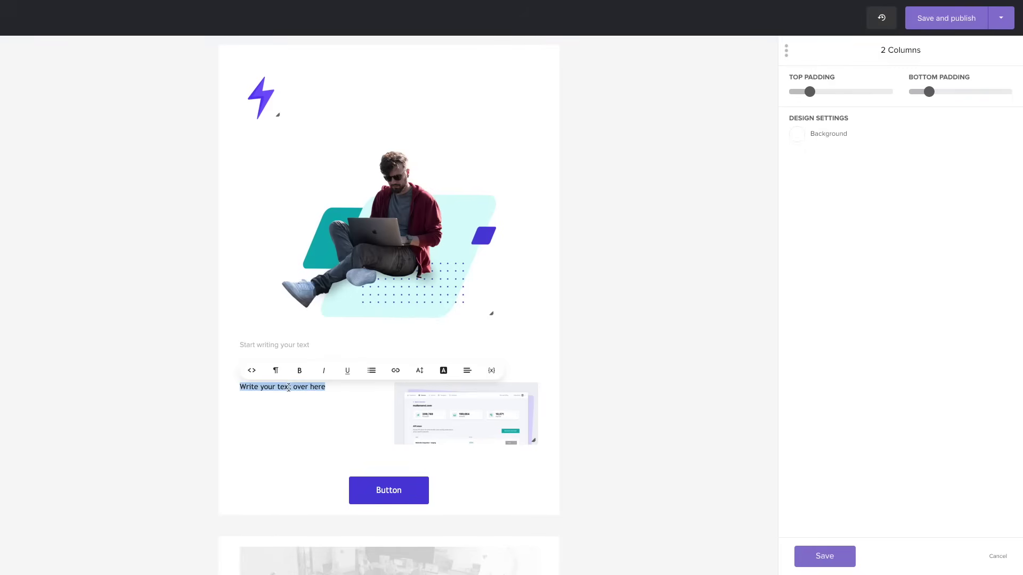
{"action": "left_click", "coordinate": [301, 374]}
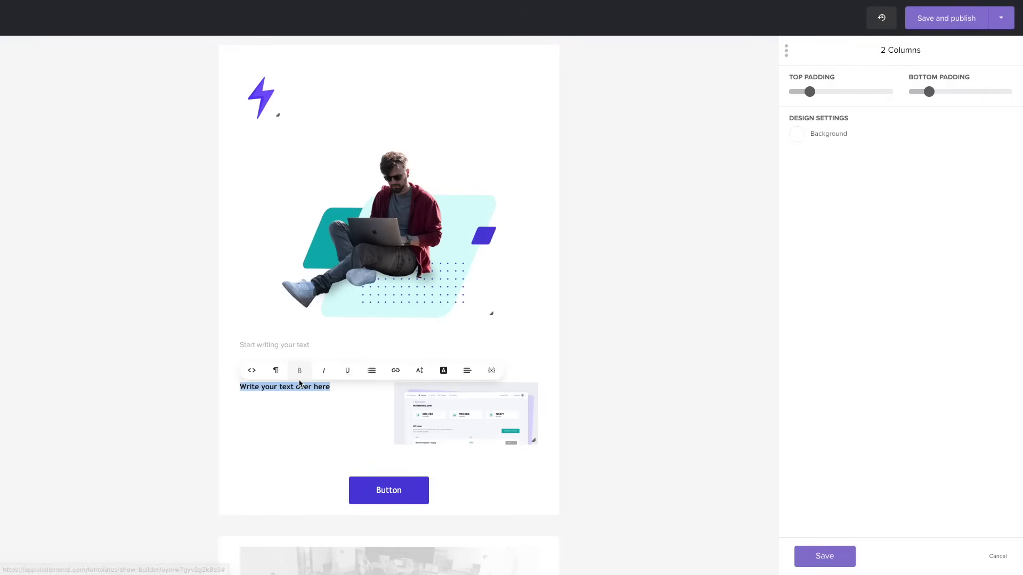
{"action": "left_click", "coordinate": [278, 375]}
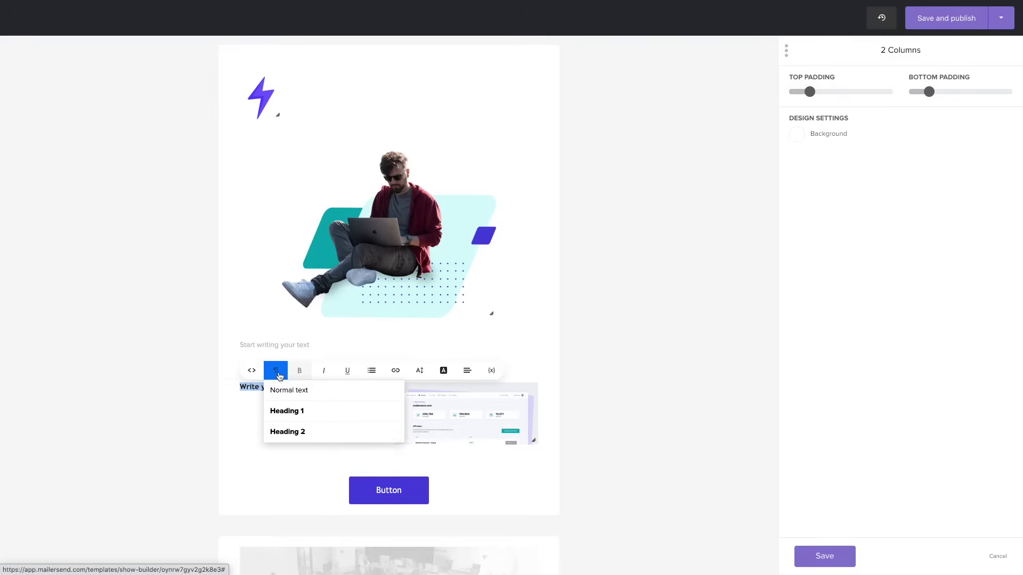
{"action": "left_click", "coordinate": [283, 411]}
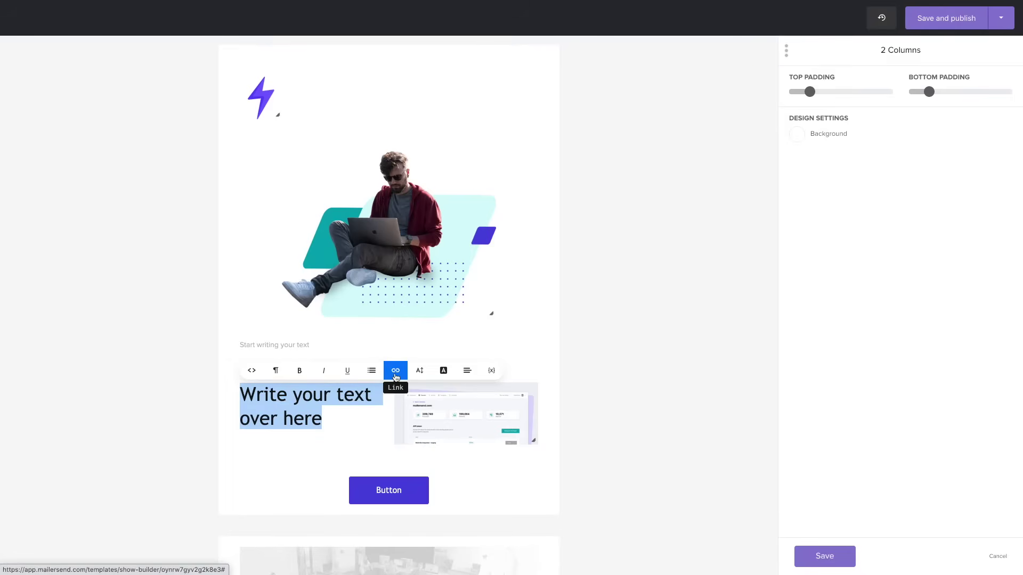
{"action": "left_click", "coordinate": [443, 370]}
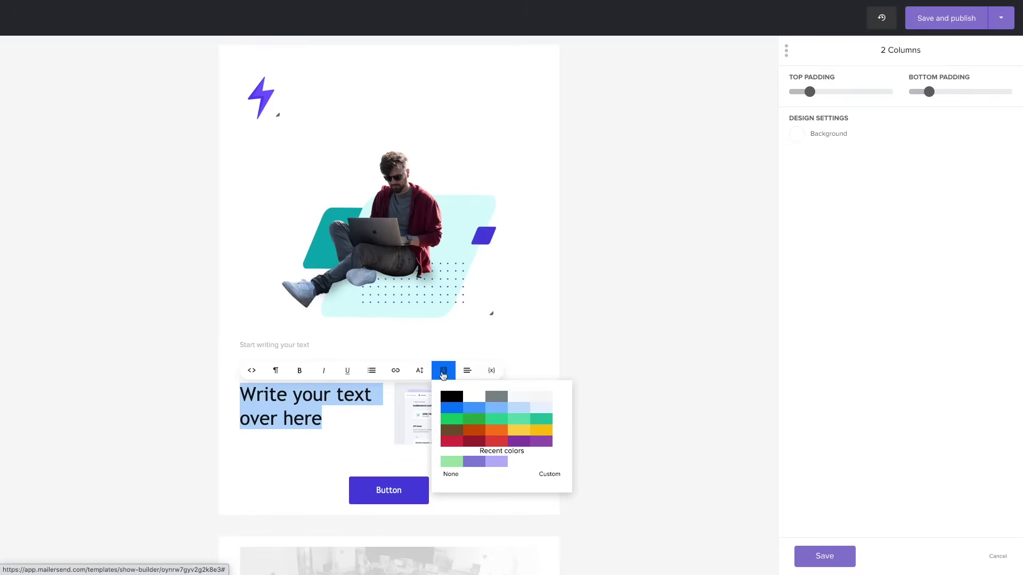
{"action": "left_click", "coordinate": [472, 410]}
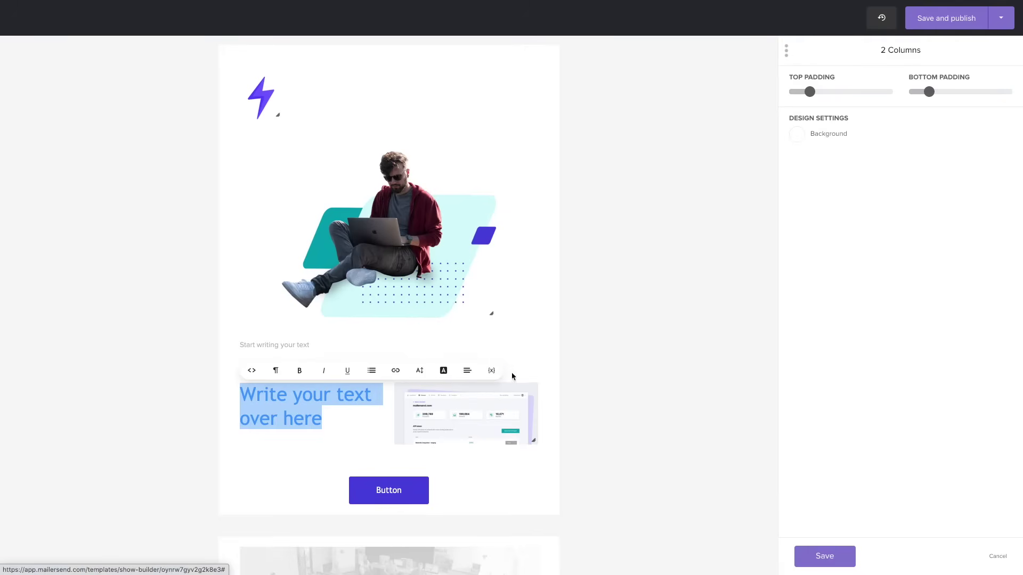
{"action": "left_click", "coordinate": [580, 392]}
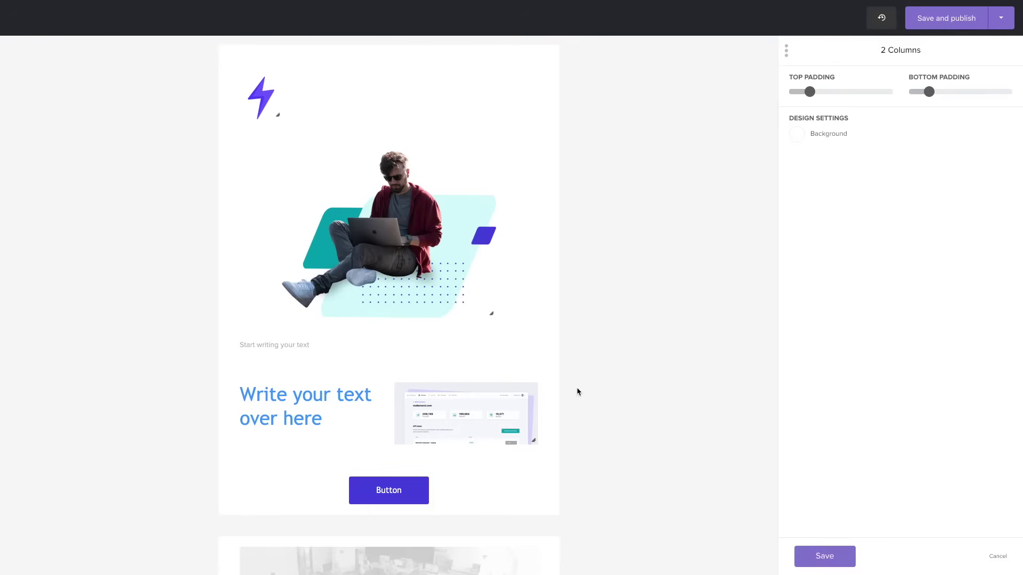
Save the 2 Columns block and review the template's Content style settings
{"action": "left_click", "coordinate": [824, 555]}
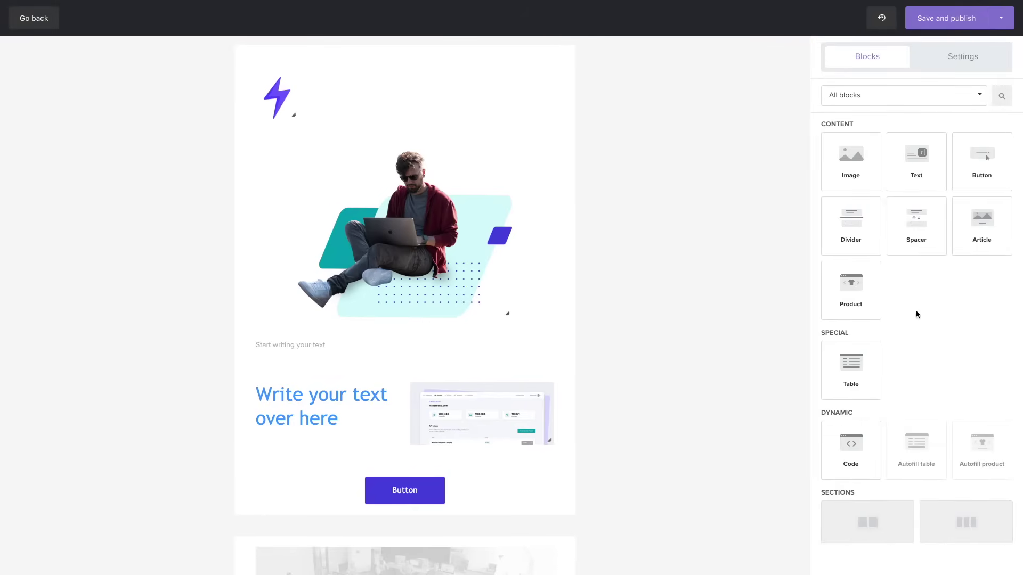
{"action": "left_click", "coordinate": [961, 54]}
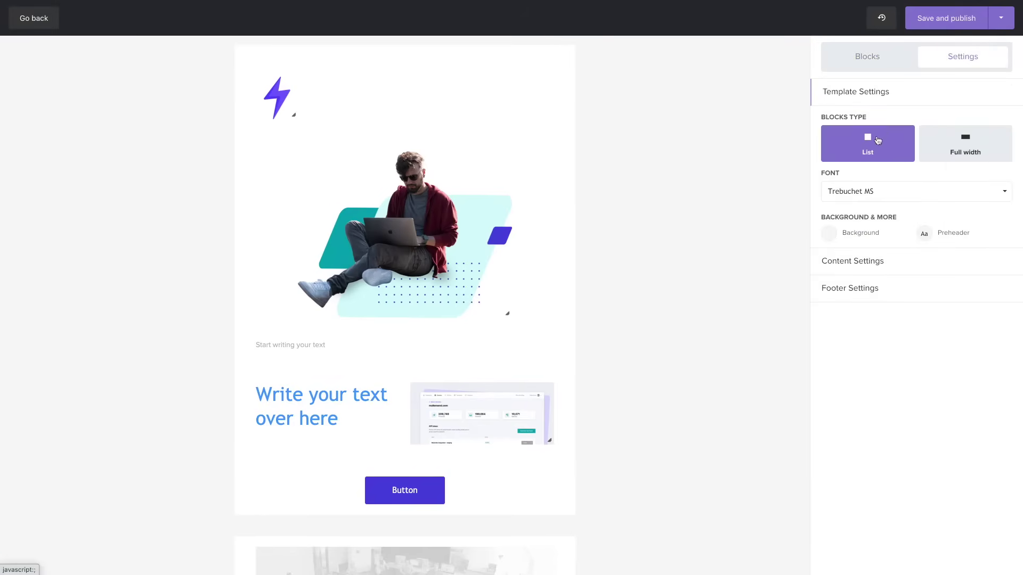
{"action": "left_click", "coordinate": [852, 260]}
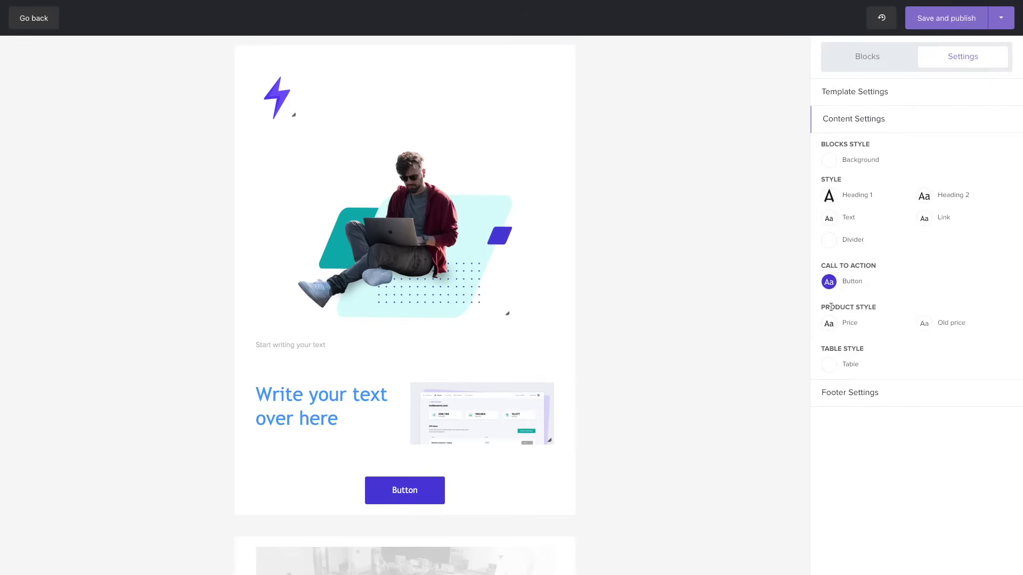
{"action": "scroll", "coordinate": [507, 330], "scroll_direction": "down", "scroll_amount": 10}
{"action": "scroll", "coordinate": [504, 326], "scroll_direction": "up", "scroll_amount": 4}
{"action": "scroll", "coordinate": [505, 327], "scroll_direction": "up", "scroll_amount": 6}
Review the Footer Settings styles and reveal the extra save options beside Save and publish
{"action": "left_click", "coordinate": [834, 394]}
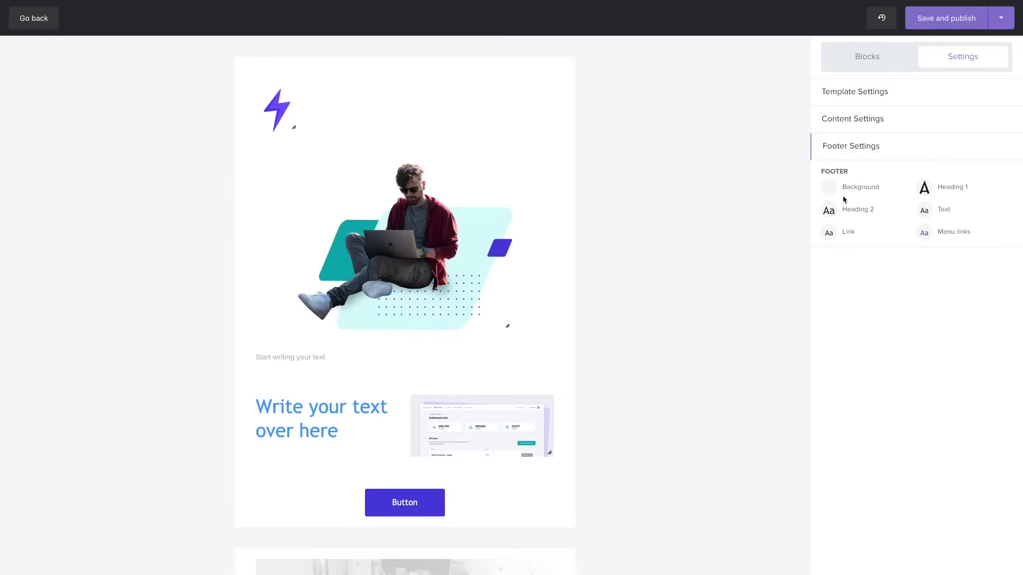
{"action": "scroll", "coordinate": [733, 290], "scroll_direction": "down", "scroll_amount": 10}
{"action": "scroll", "coordinate": [734, 290], "scroll_direction": "up", "scroll_amount": 10}
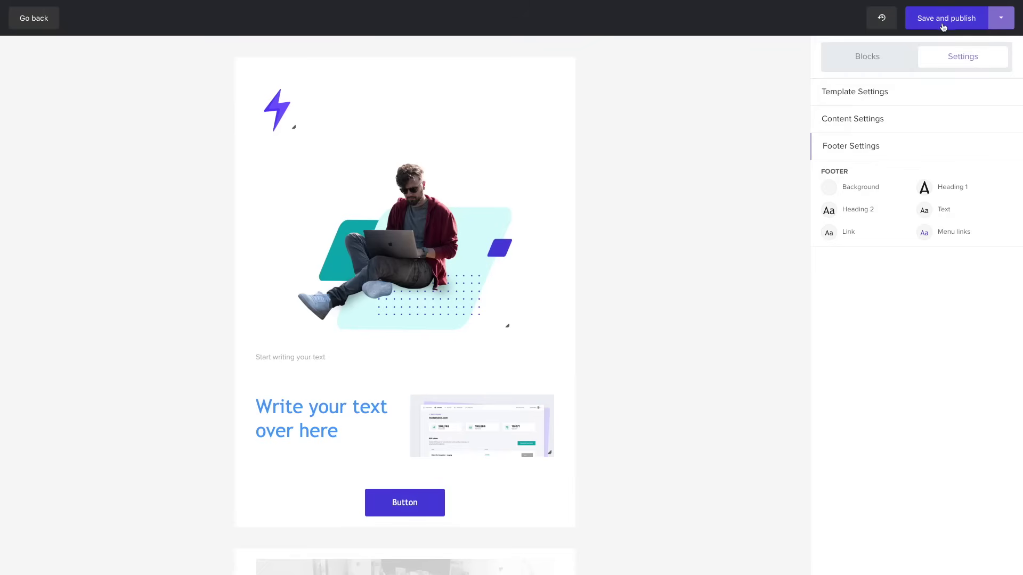
{"action": "left_click", "coordinate": [1002, 20]}
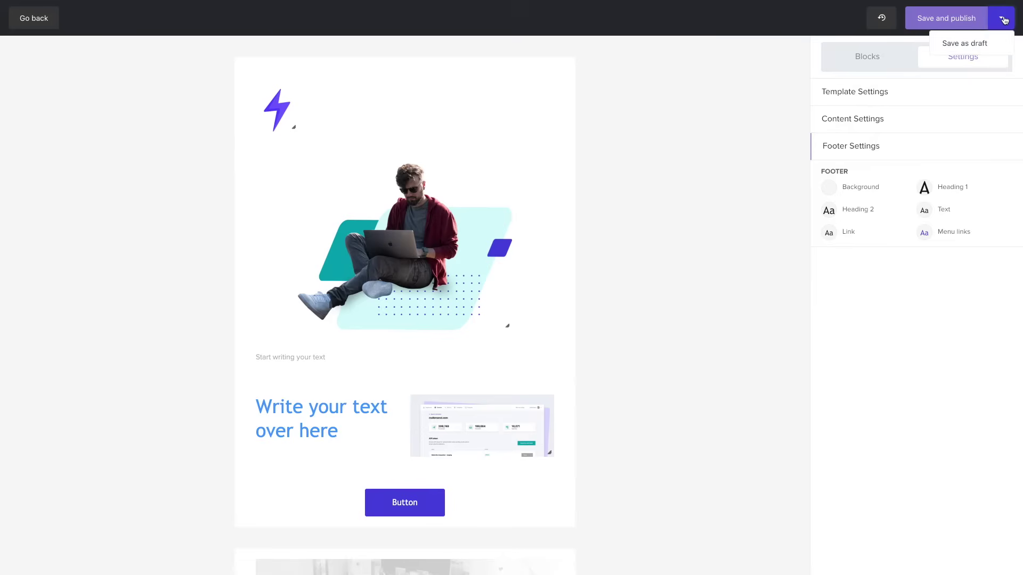
Save the template as a draft on domain remoteonair.com with Default settings switched off
{"action": "left_click", "coordinate": [963, 43]}
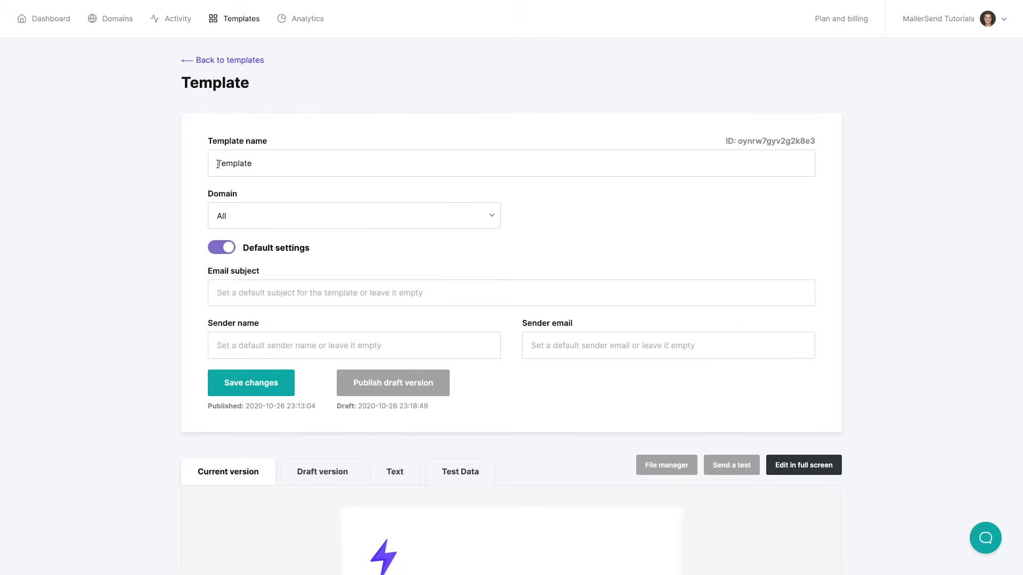
{"action": "left_click", "coordinate": [240, 214]}
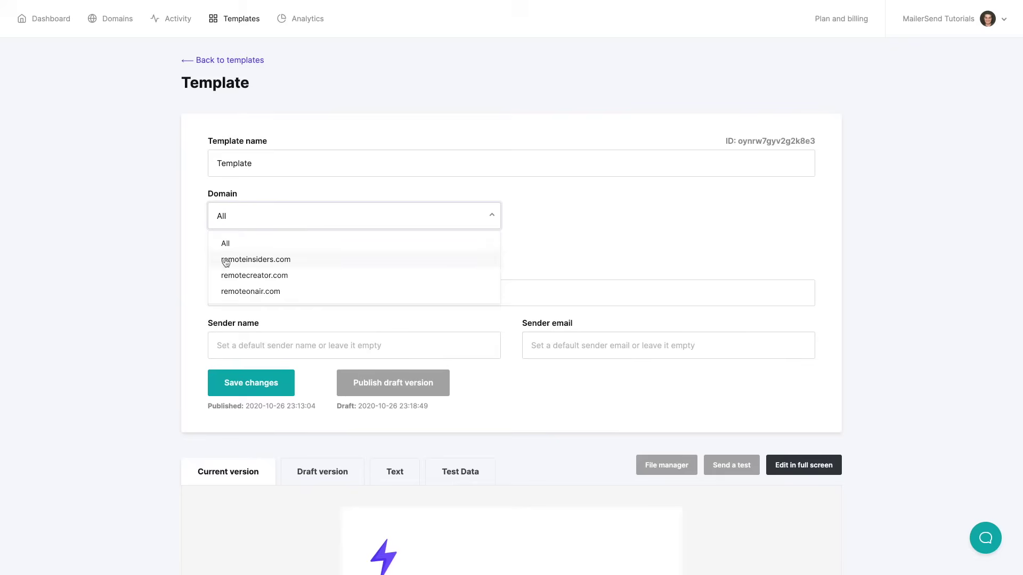
{"action": "left_click", "coordinate": [249, 293]}
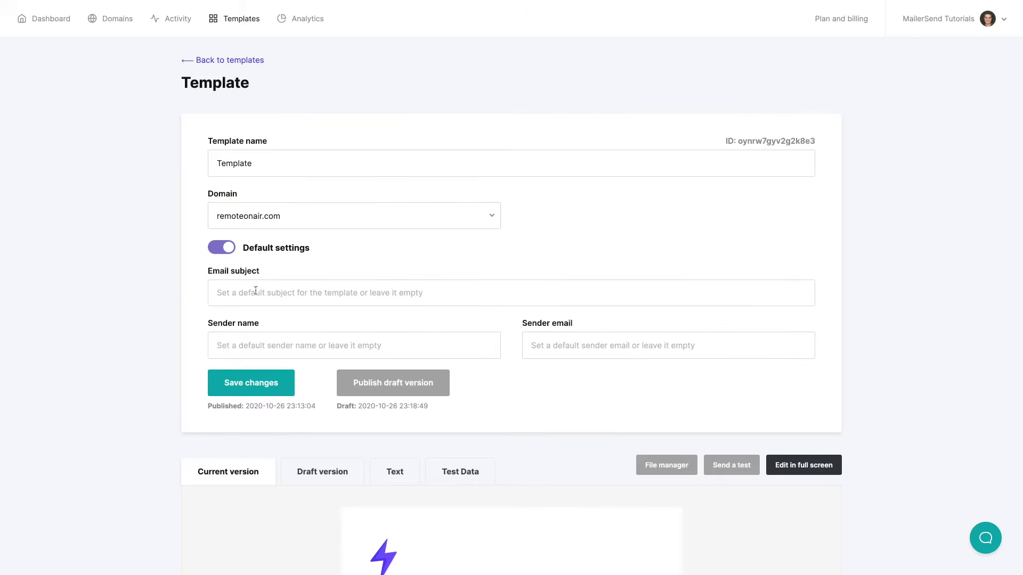
{"action": "left_click", "coordinate": [230, 253]}
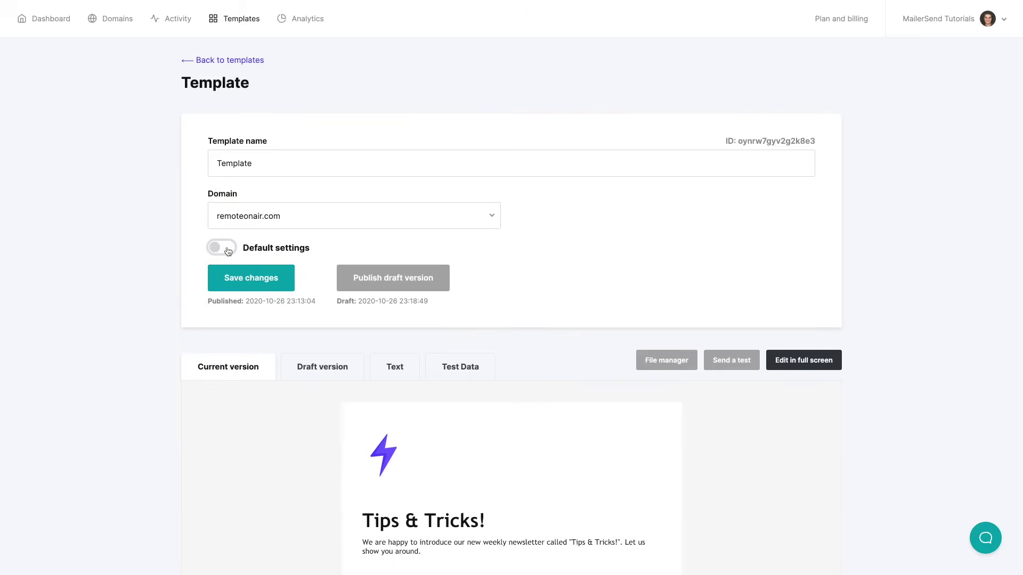
{"action": "left_click", "coordinate": [228, 251]}
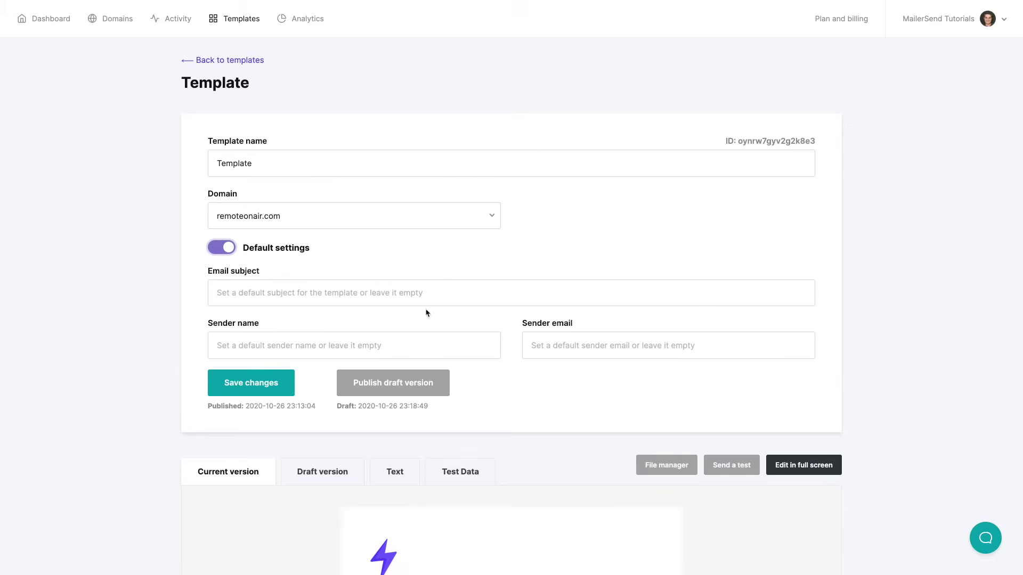
{"action": "left_click", "coordinate": [223, 250]}
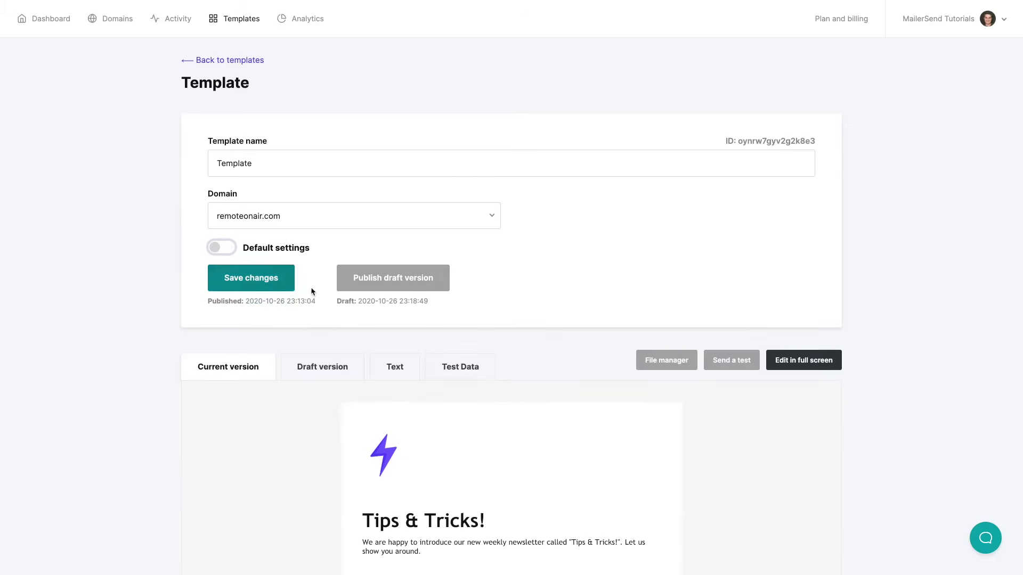
Uncheck Auto-generate text on the draft's Text version, then view the empty {} test data
{"action": "scroll", "coordinate": [323, 288], "scroll_direction": "down", "scroll_amount": 4}
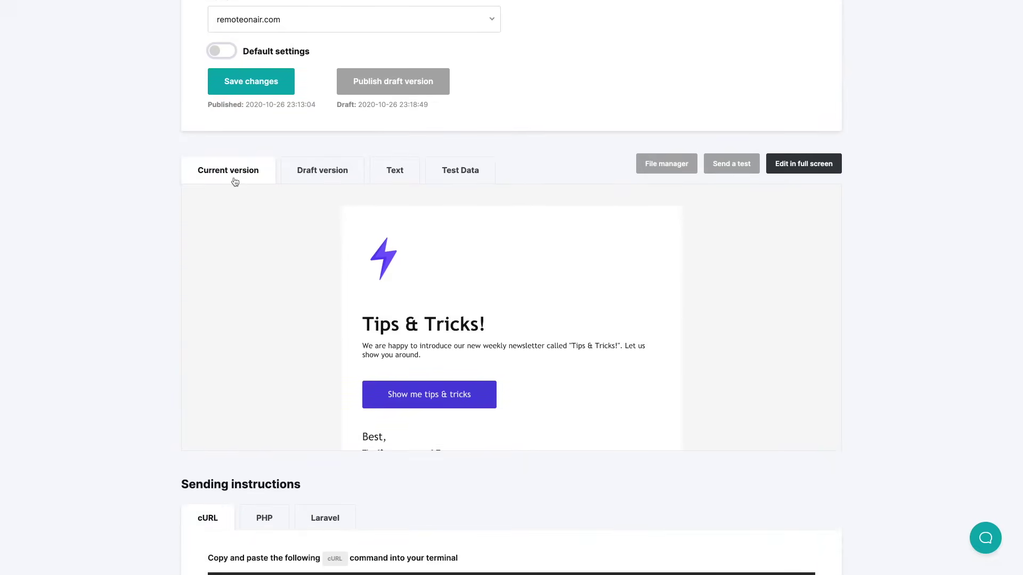
{"action": "left_click", "coordinate": [326, 172]}
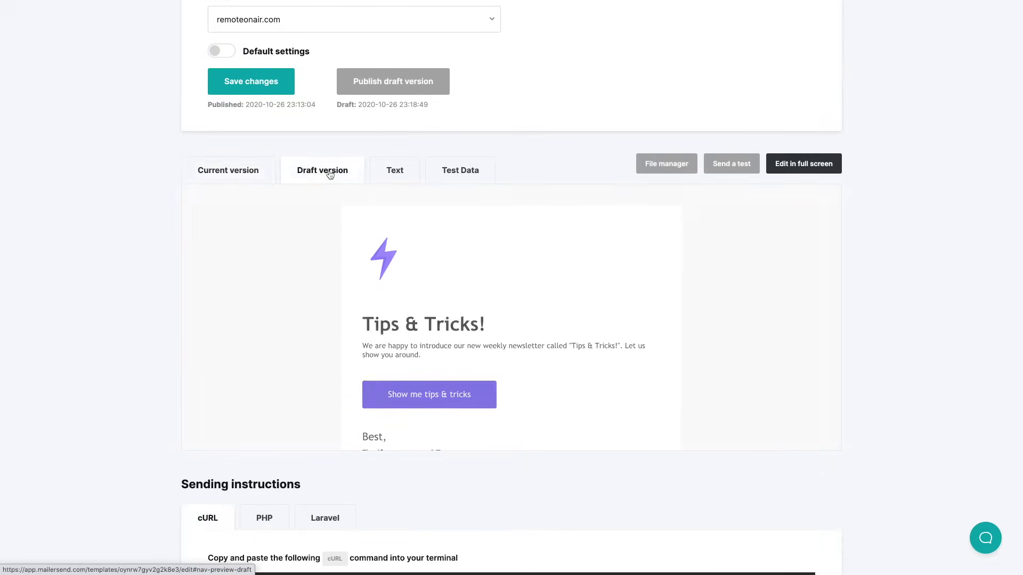
{"action": "left_click", "coordinate": [397, 176]}
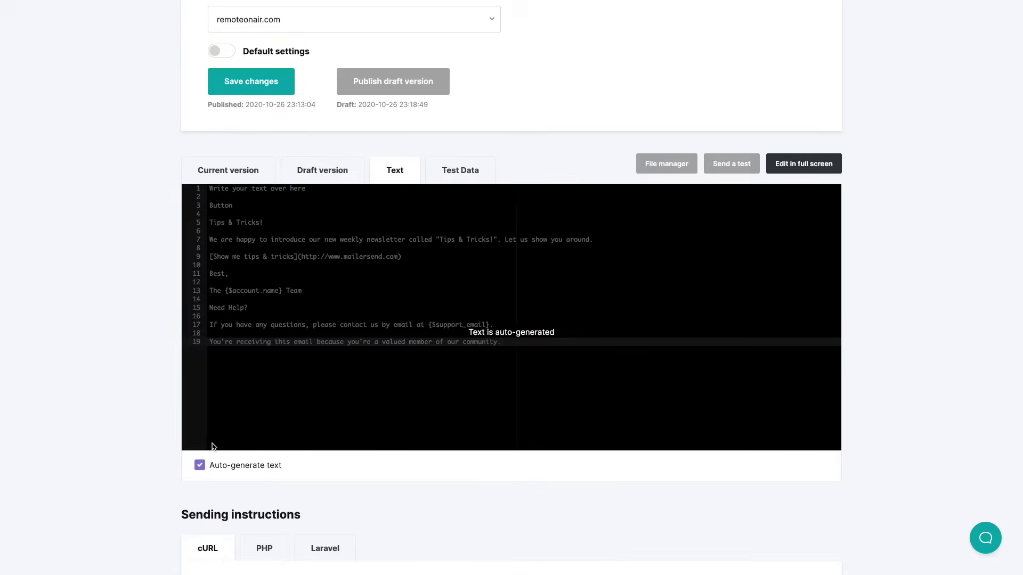
{"action": "left_click", "coordinate": [200, 465]}
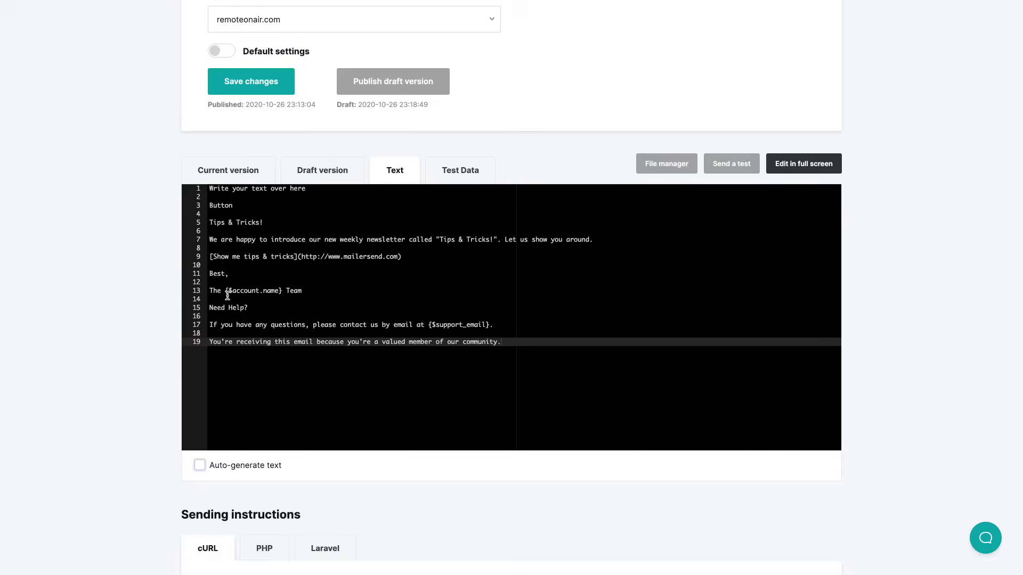
{"action": "left_click", "coordinate": [460, 172]}
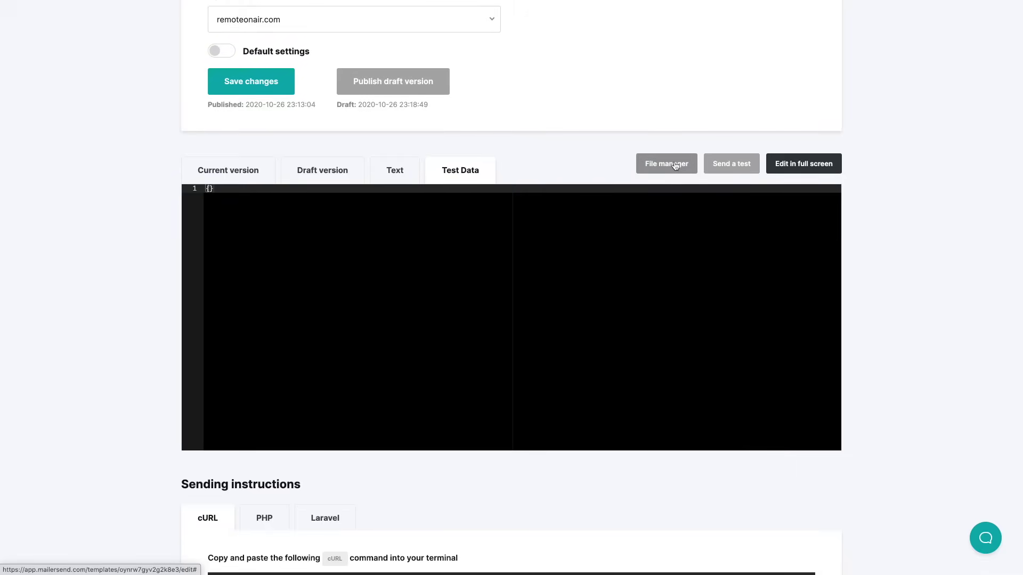
Send a test of the template to the recipient's e-mail address
{"action": "left_click", "coordinate": [724, 165]}
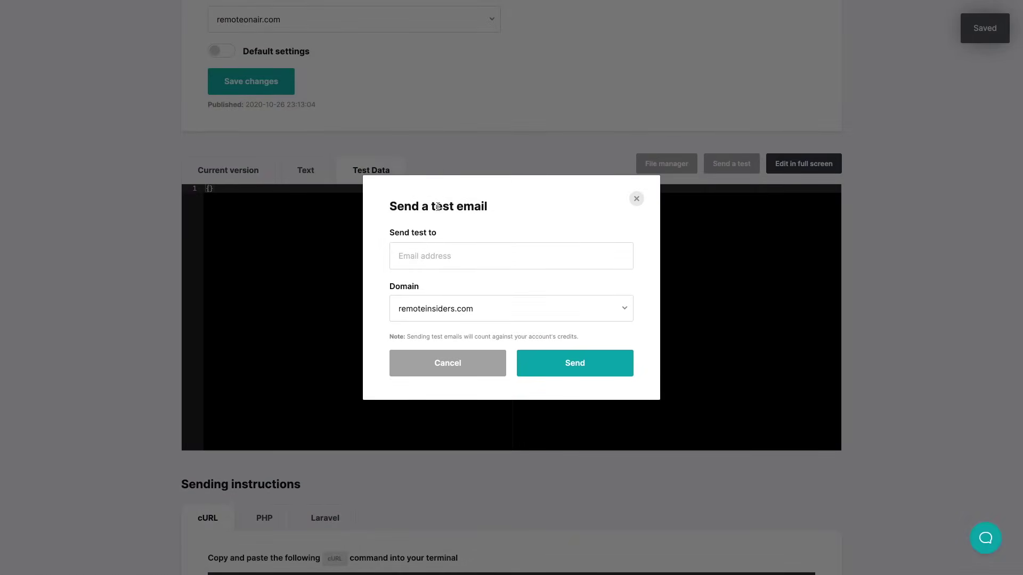
{"action": "left_click", "coordinate": [408, 255]}
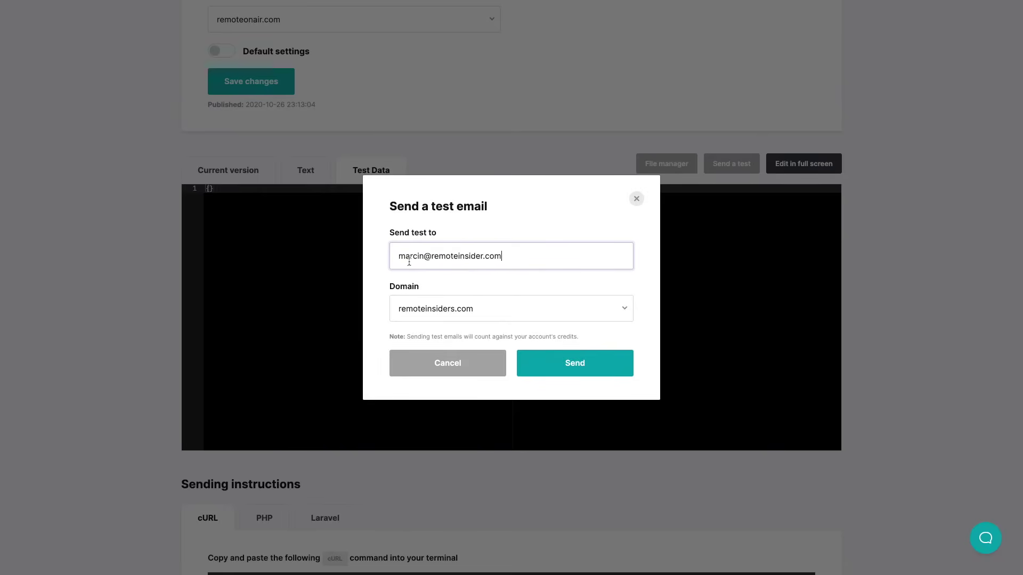
{"action": "left_click", "coordinate": [557, 360]}
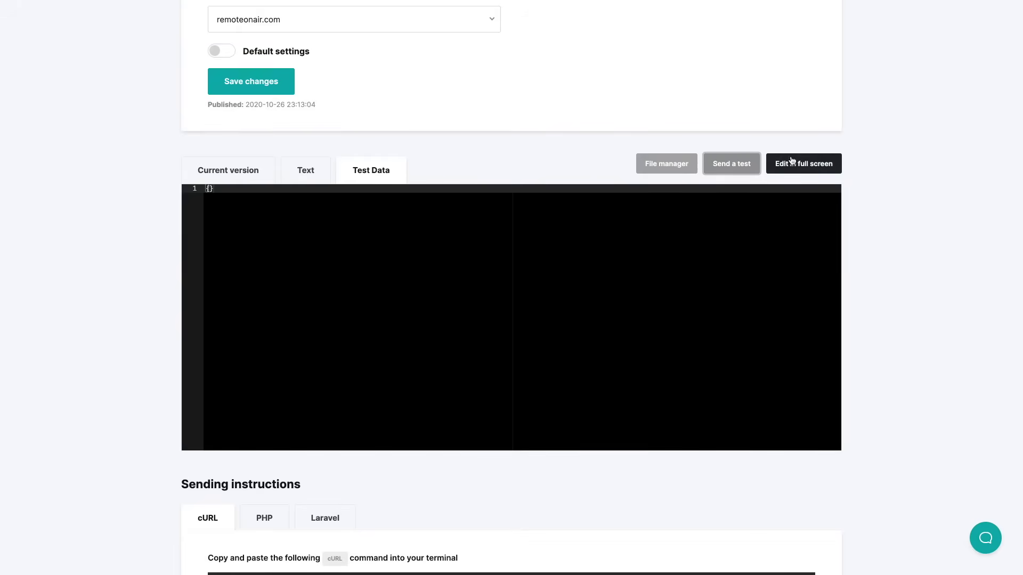
Show the PHP and then Laravel sending instructions for the template
{"action": "scroll", "coordinate": [920, 358], "scroll_direction": "down", "scroll_amount": 5}
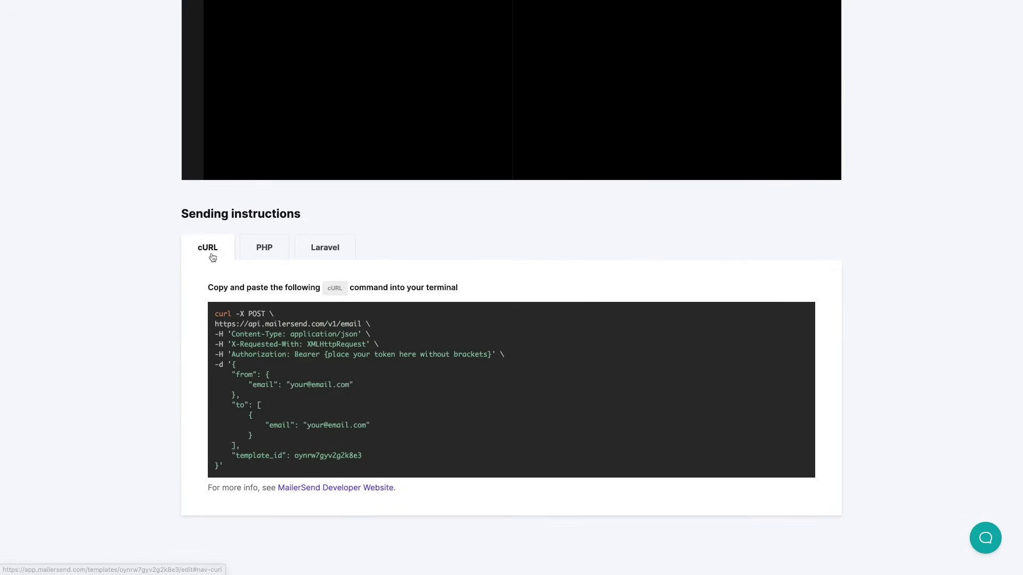
{"action": "left_click", "coordinate": [263, 254]}
{"action": "left_click", "coordinate": [320, 257]}
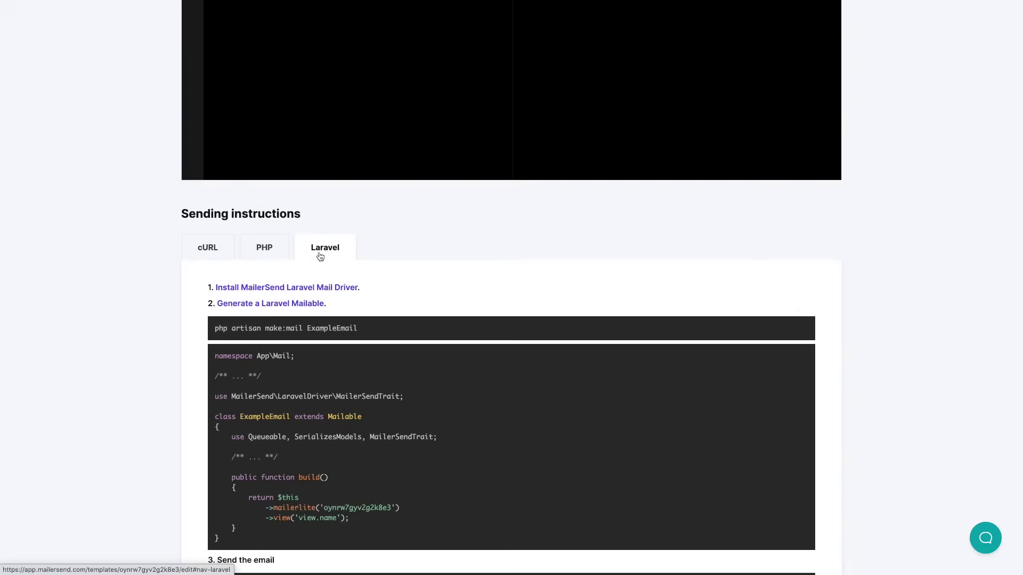
{"action": "scroll", "coordinate": [319, 257], "scroll_direction": "down", "scroll_amount": 2}
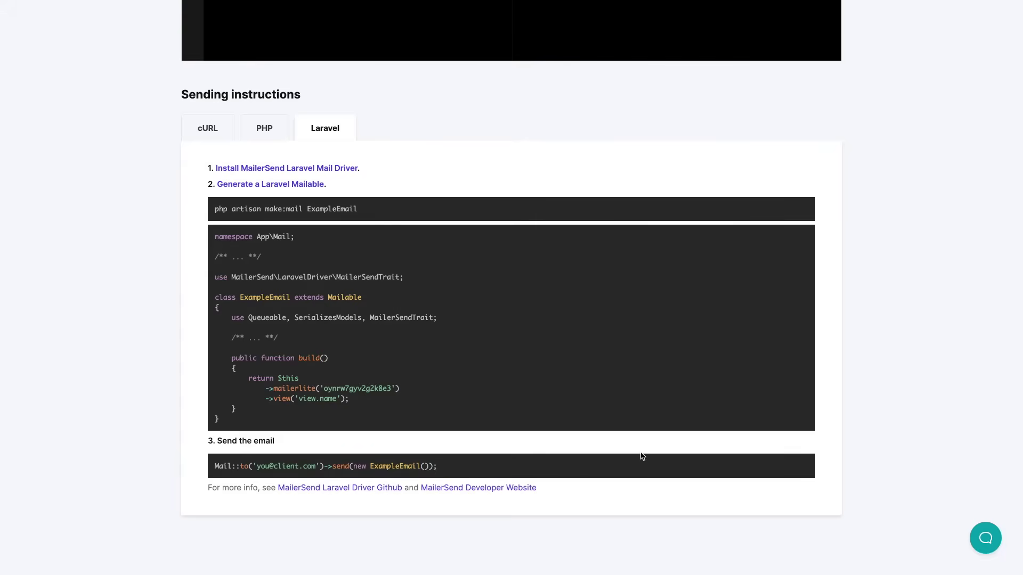
{"action": "scroll", "coordinate": [639, 456], "scroll_direction": "up", "scroll_amount": 10}
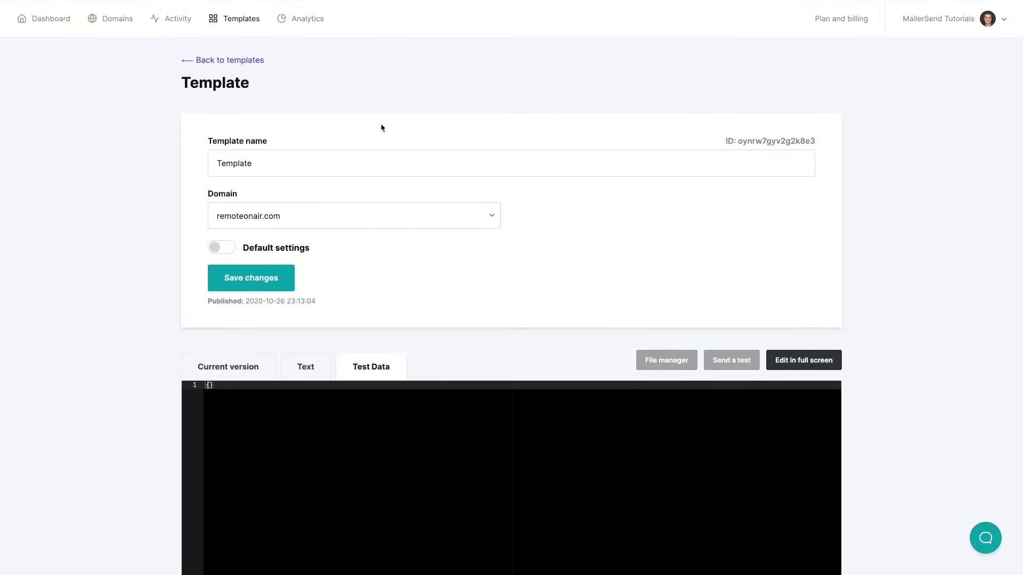
Open the analytics report and switch Hard and soft bounces to the Visual chart view
{"action": "left_click", "coordinate": [305, 18]}
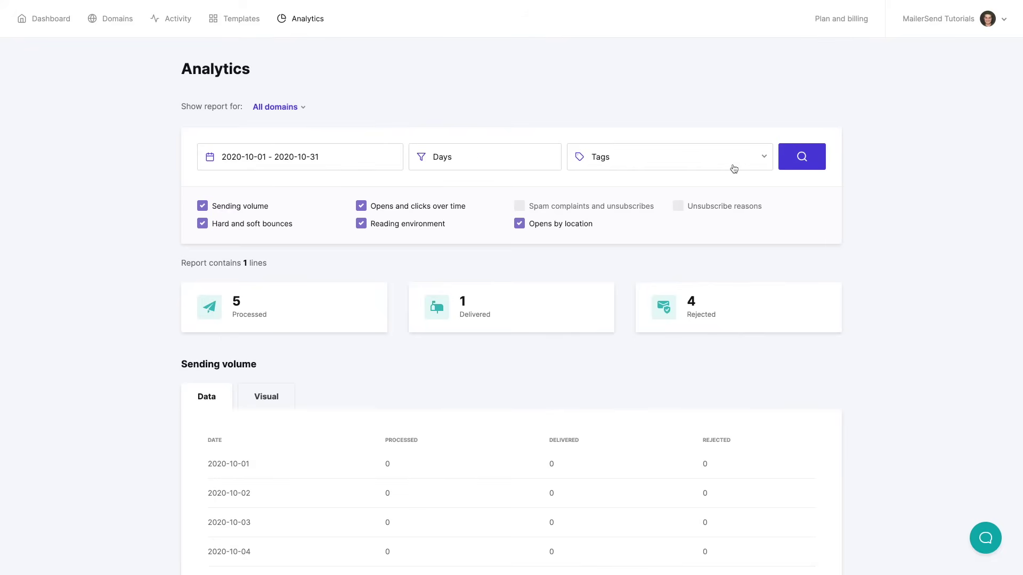
{"action": "left_click", "coordinate": [203, 207]}
{"action": "left_click", "coordinate": [203, 207]}
{"action": "scroll", "coordinate": [415, 392], "scroll_direction": "down", "scroll_amount": 10}
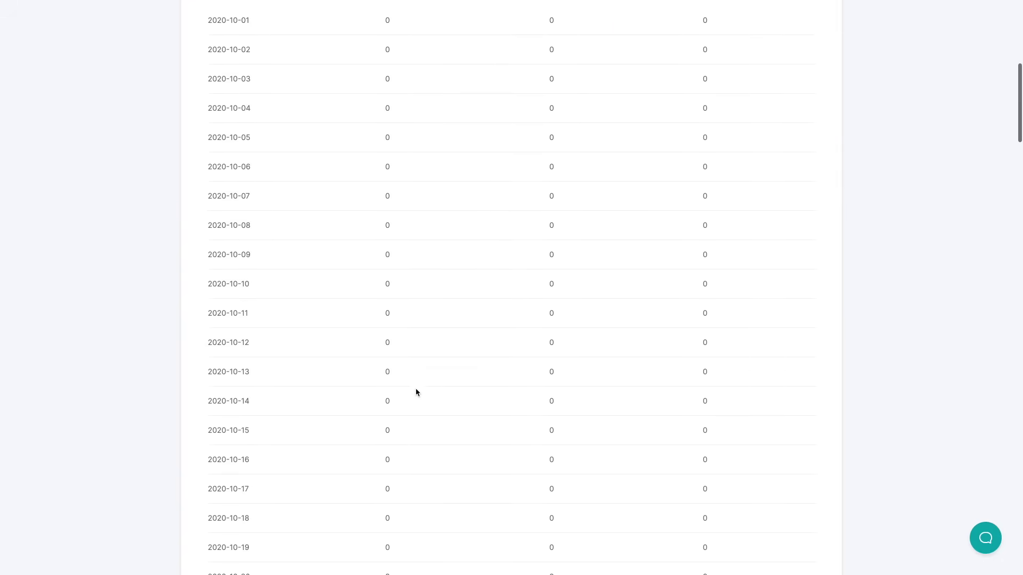
{"action": "scroll", "coordinate": [415, 393], "scroll_direction": "down", "scroll_amount": 20}
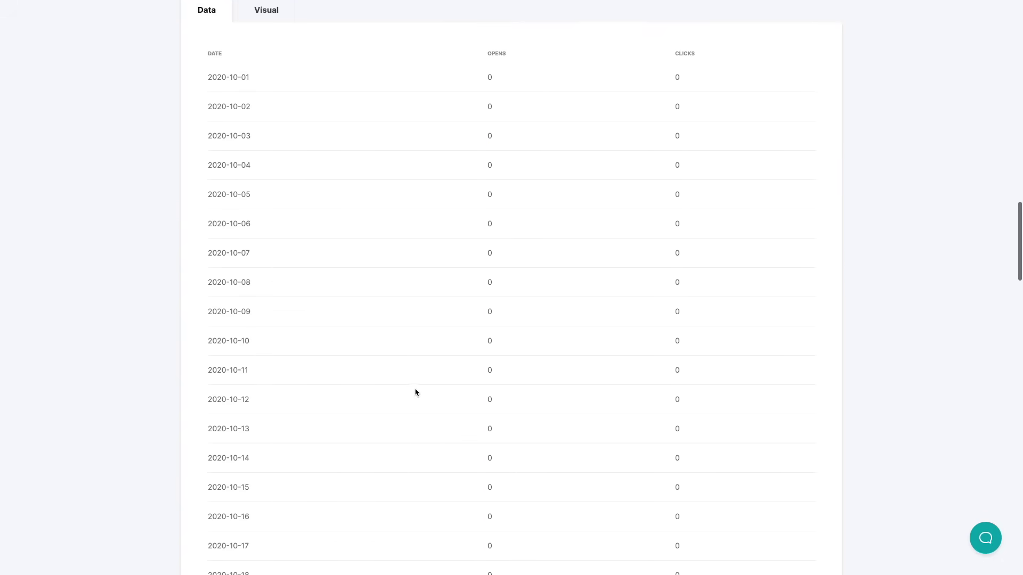
{"action": "scroll", "coordinate": [416, 392], "scroll_direction": "down", "scroll_amount": 18}
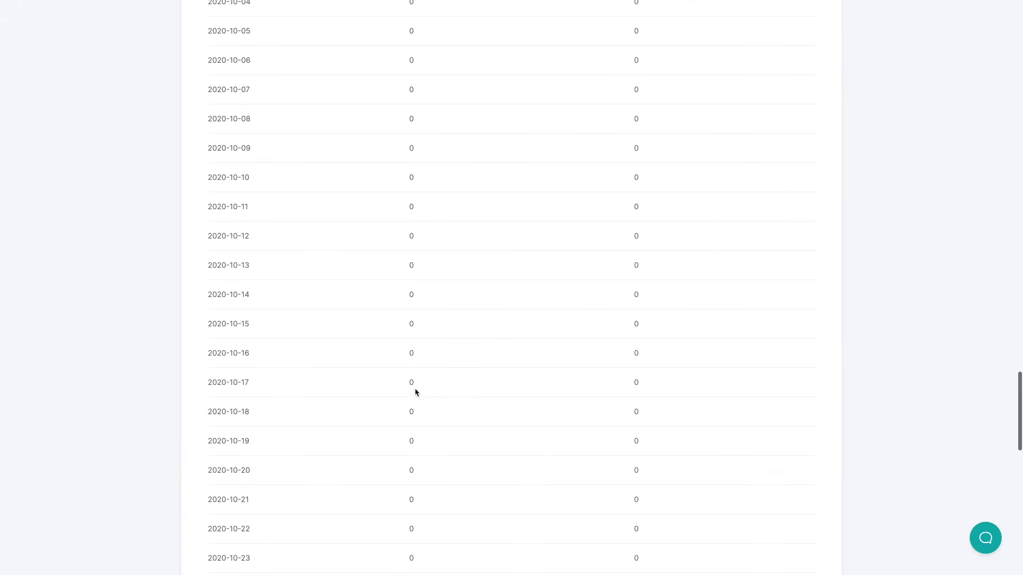
{"action": "scroll", "coordinate": [415, 393], "scroll_direction": "up", "scroll_amount": 8}
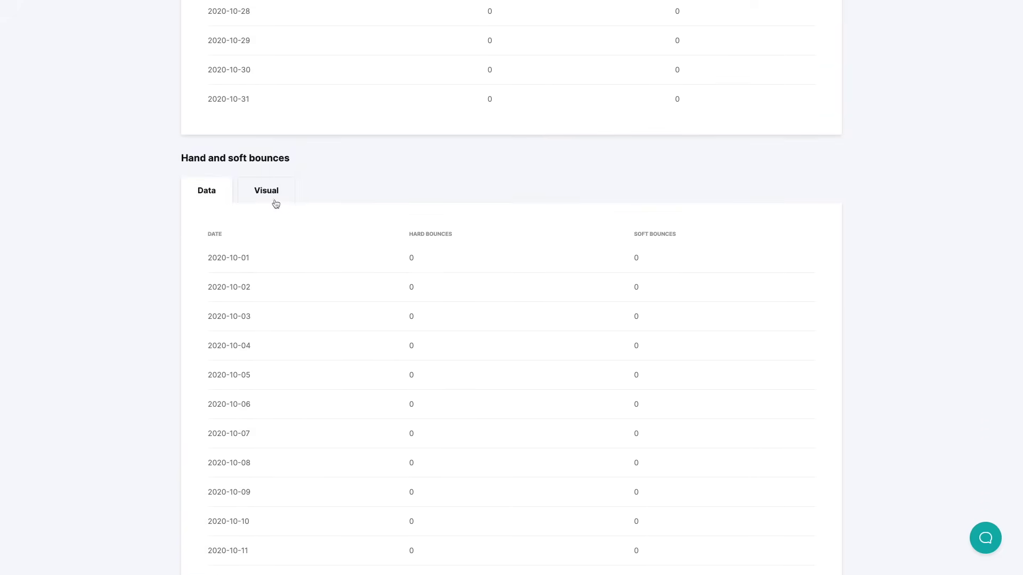
{"action": "left_click", "coordinate": [271, 195]}
{"action": "mouse_move", "coordinate": [696, 347]}
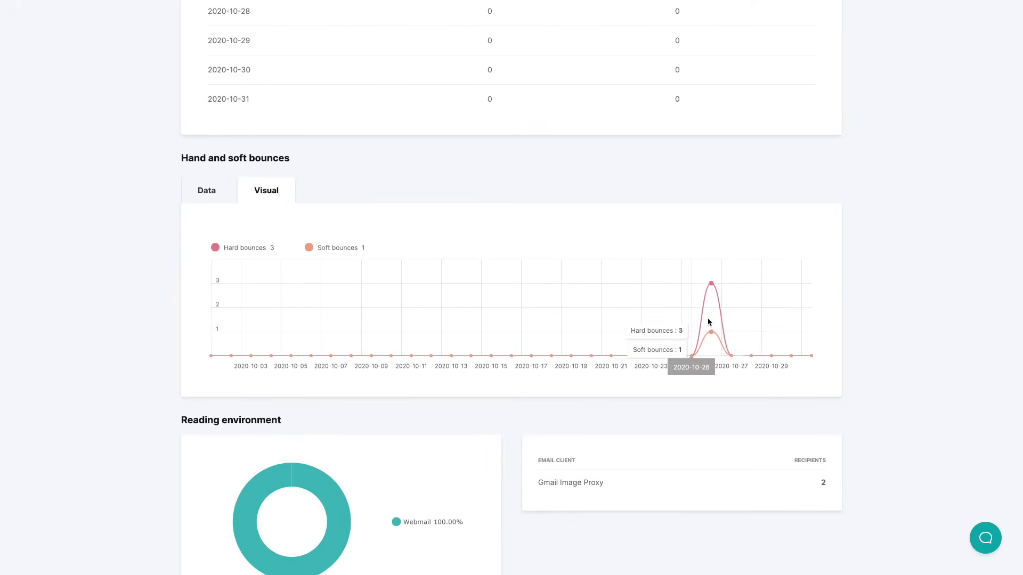
{"action": "scroll", "coordinate": [696, 347], "scroll_direction": "down", "scroll_amount": 3}
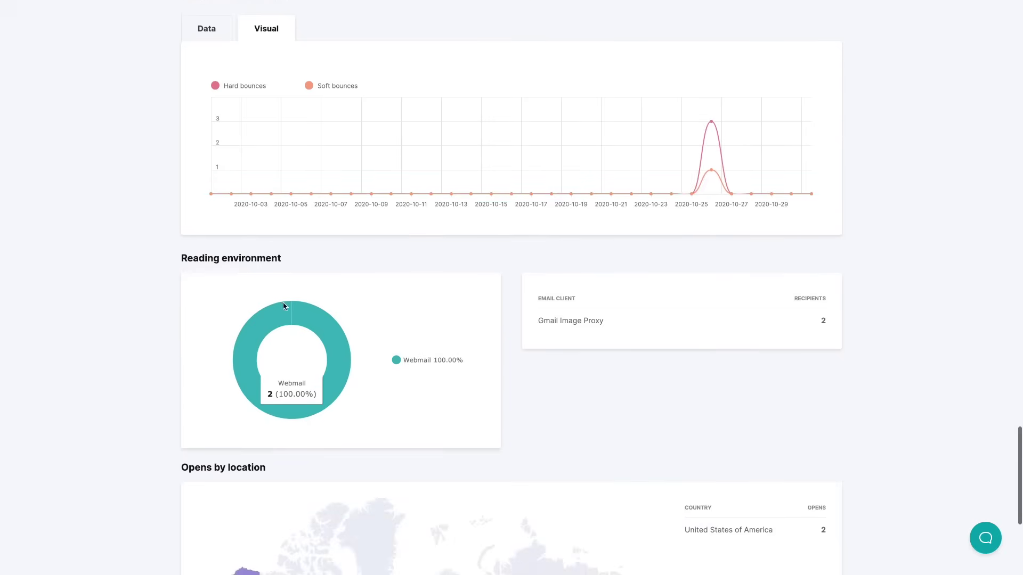
{"action": "scroll", "coordinate": [678, 402], "scroll_direction": "down", "scroll_amount": 3}
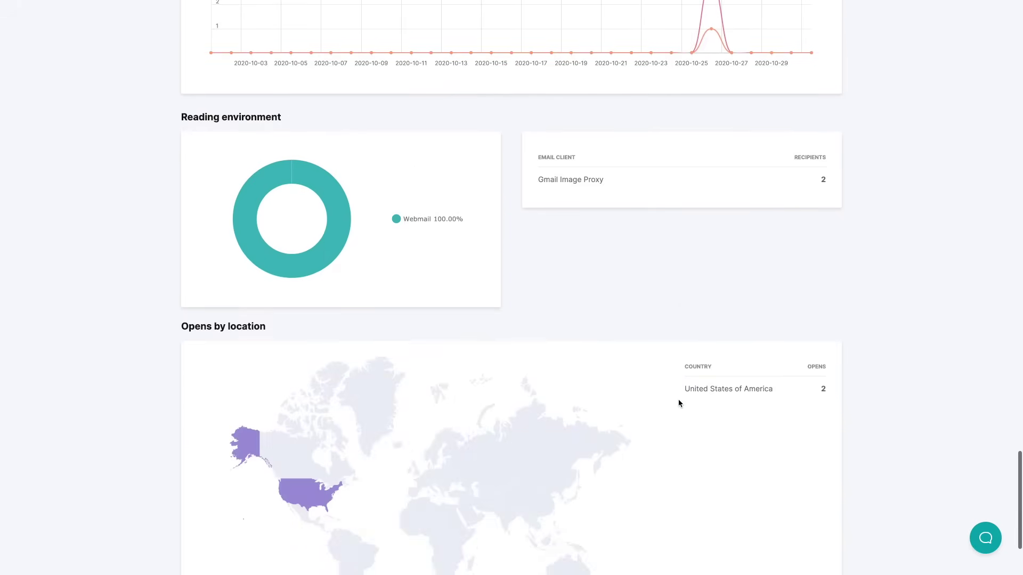
{"action": "scroll", "coordinate": [570, 190], "scroll_direction": "down", "scroll_amount": 3}
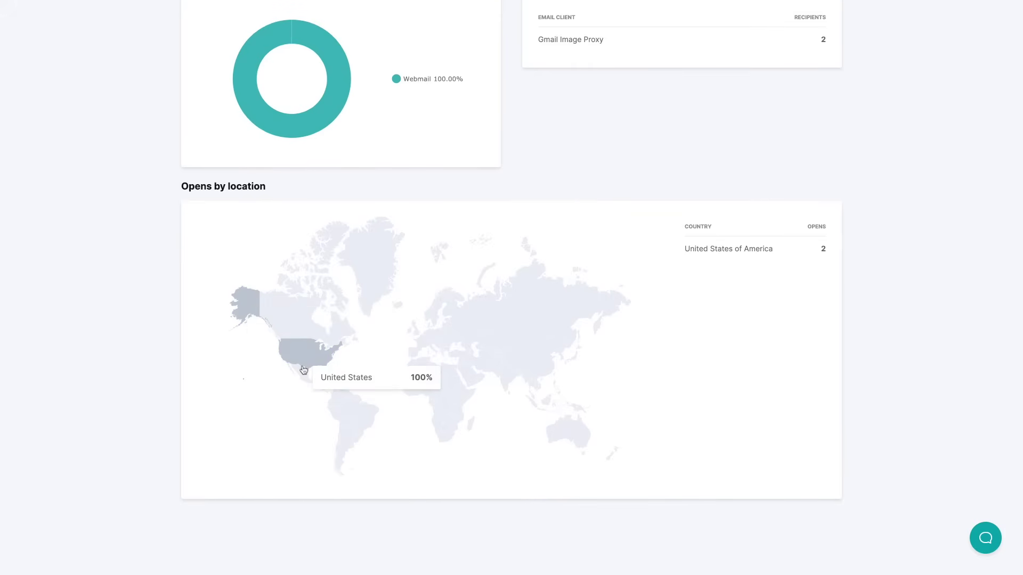
{"action": "scroll", "coordinate": [868, 288], "scroll_direction": "up", "scroll_amount": 20}
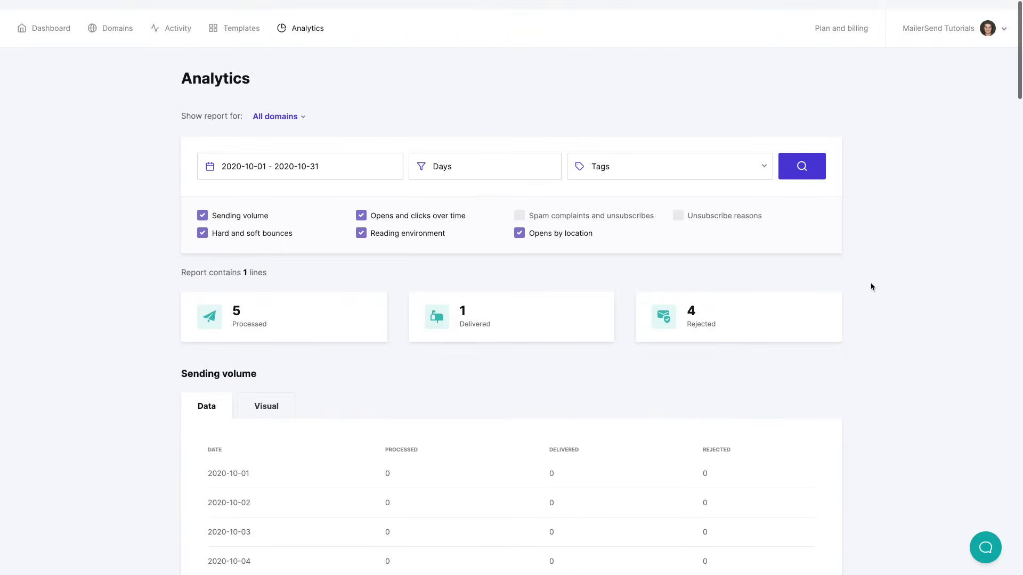
Uncheck Reading environment, Opens and clicks, Sending volume and Hard and soft bounces, leaving Opens by location
{"action": "left_click", "coordinate": [361, 223]}
{"action": "left_click", "coordinate": [361, 205]}
{"action": "left_click", "coordinate": [202, 205]}
{"action": "left_click", "coordinate": [202, 223]}
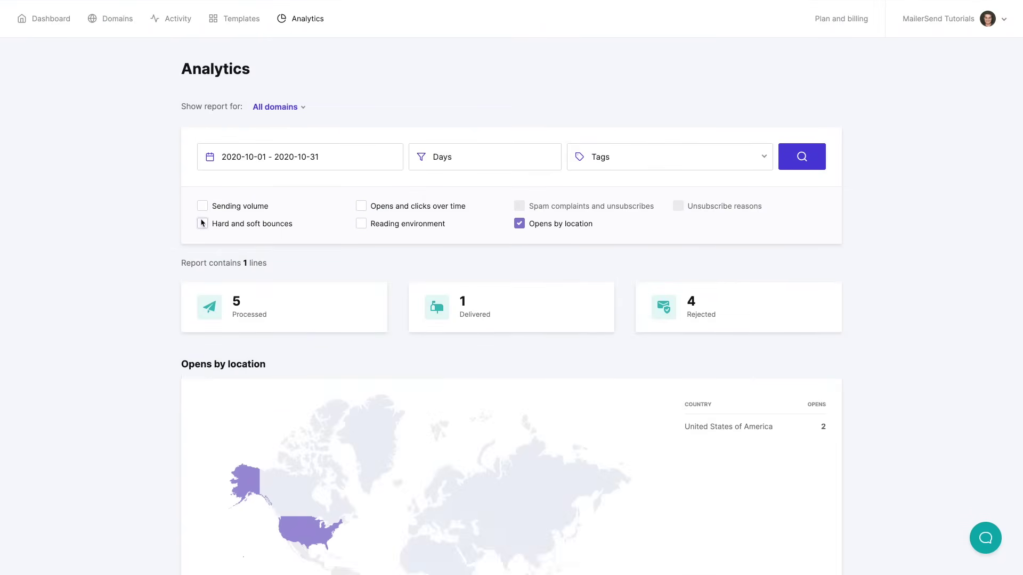
{"action": "scroll", "coordinate": [586, 224], "scroll_direction": "down", "scroll_amount": 2}
{"action": "scroll", "coordinate": [905, 221], "scroll_direction": "up", "scroll_amount": 2}
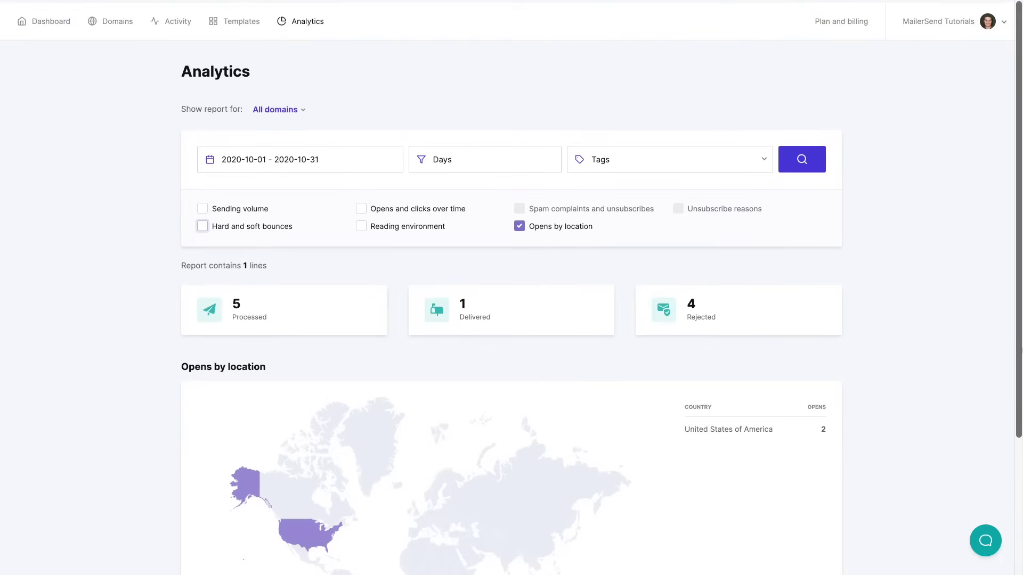
Check the $25.00 monthly 50,000-email plan, then open My profile from the account menu
{"action": "left_click", "coordinate": [848, 25]}
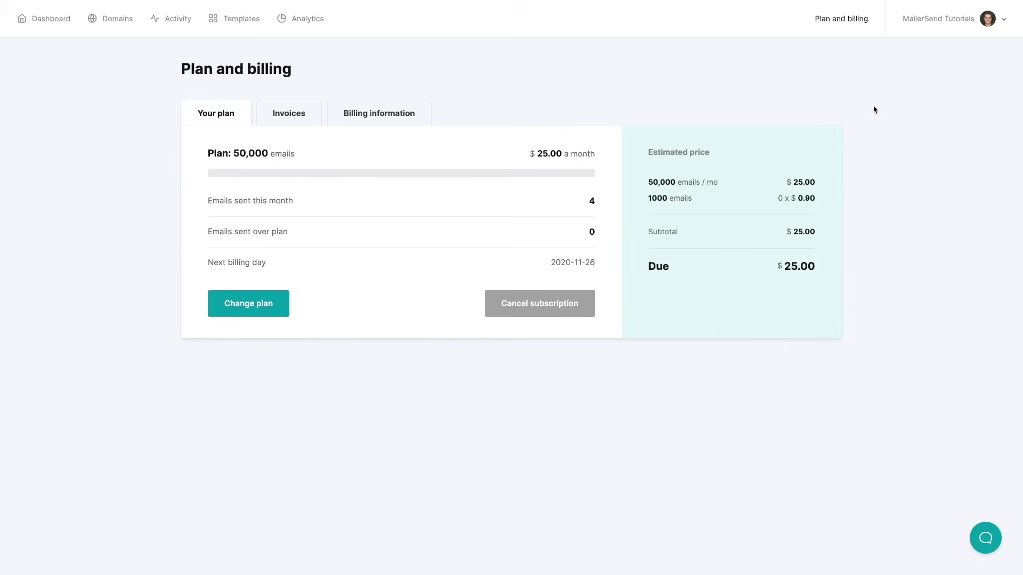
{"action": "left_click", "coordinate": [988, 20]}
{"action": "left_click", "coordinate": [922, 49]}
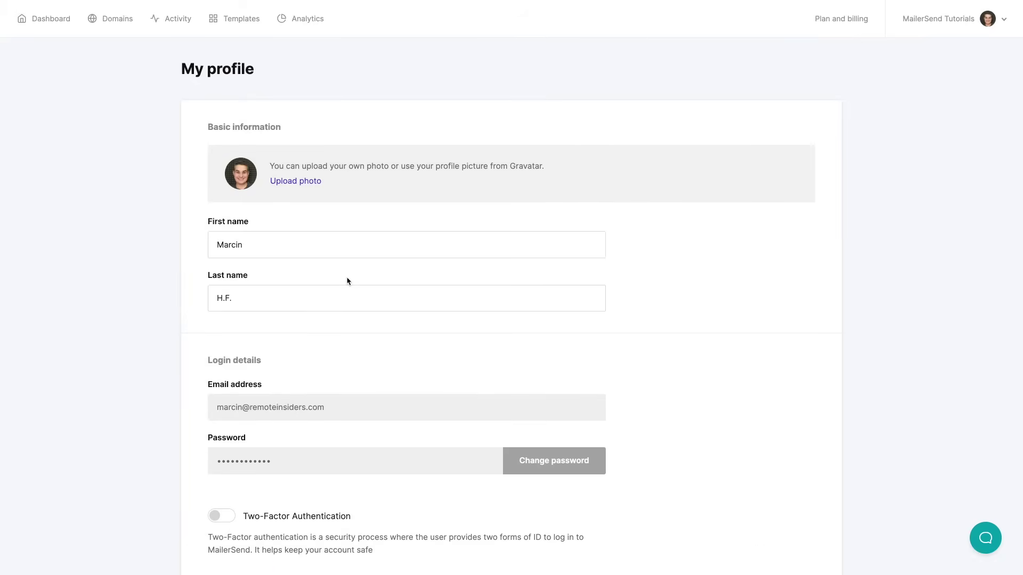
{"action": "scroll", "coordinate": [347, 281], "scroll_direction": "down", "scroll_amount": 3}
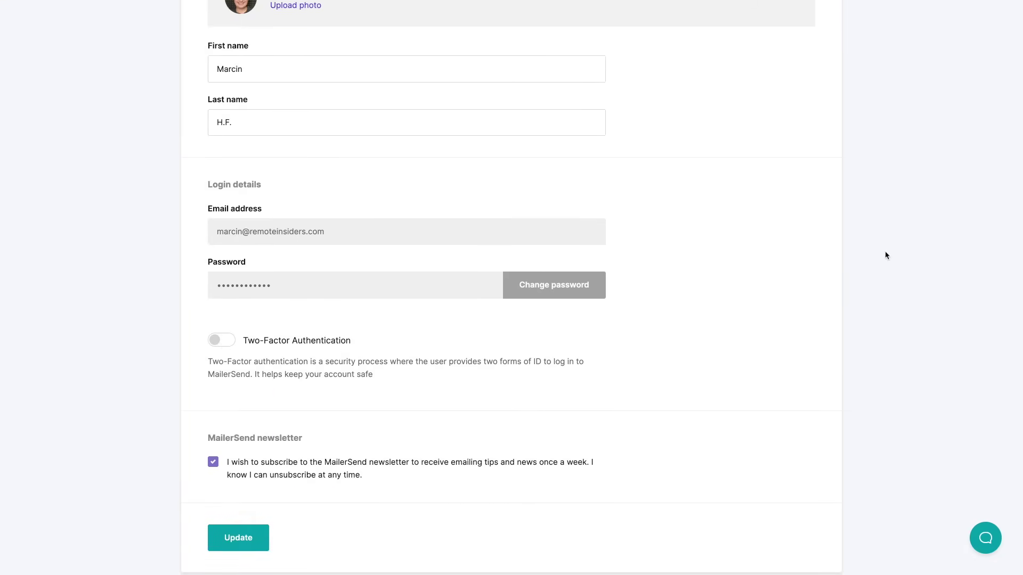
{"action": "scroll", "coordinate": [891, 253], "scroll_direction": "up", "scroll_amount": 3}
Go to Users from the account menu and start adding a new user
{"action": "left_click", "coordinate": [973, 31]}
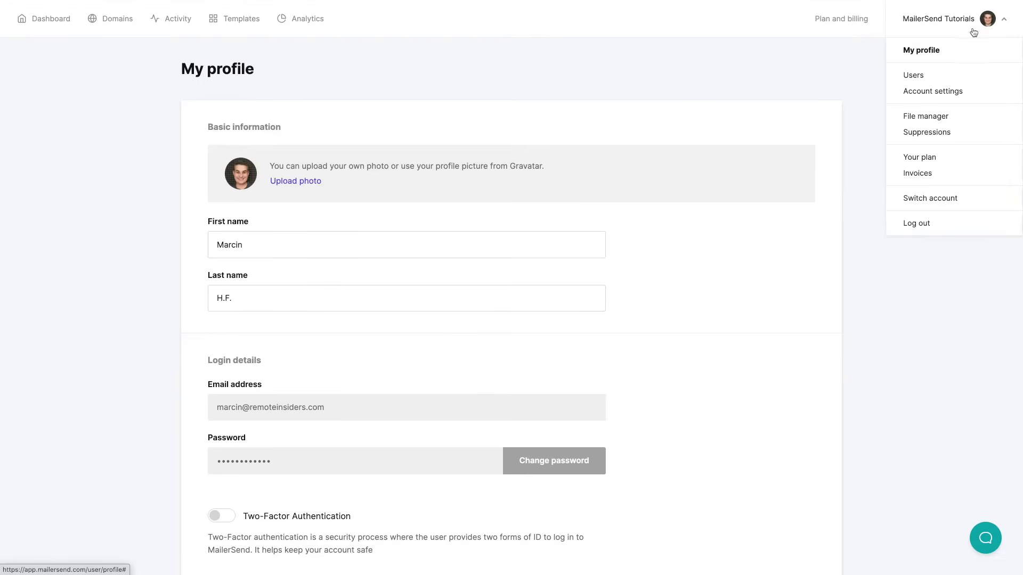
{"action": "left_click", "coordinate": [913, 75]}
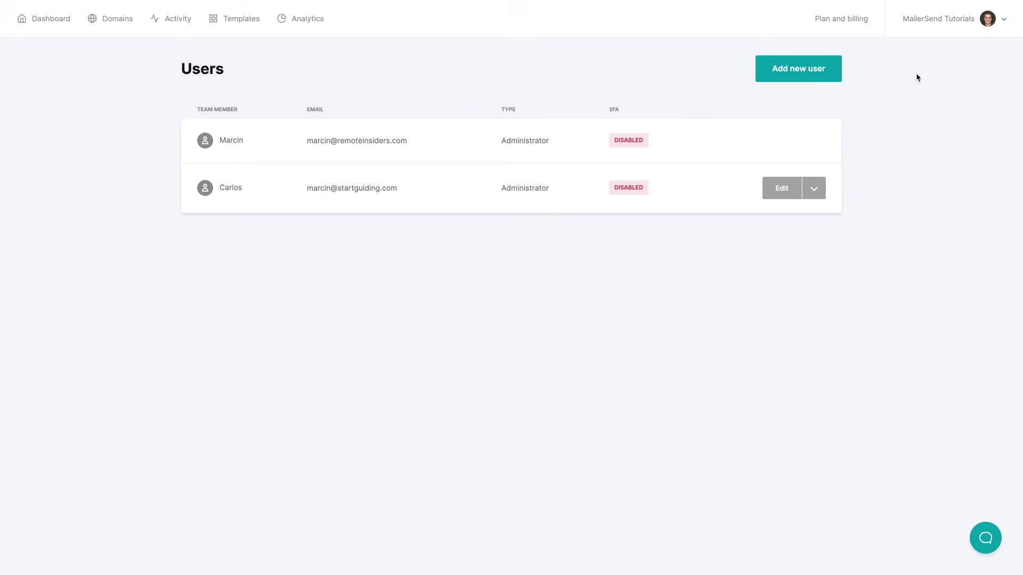
{"action": "left_click", "coordinate": [787, 73]}
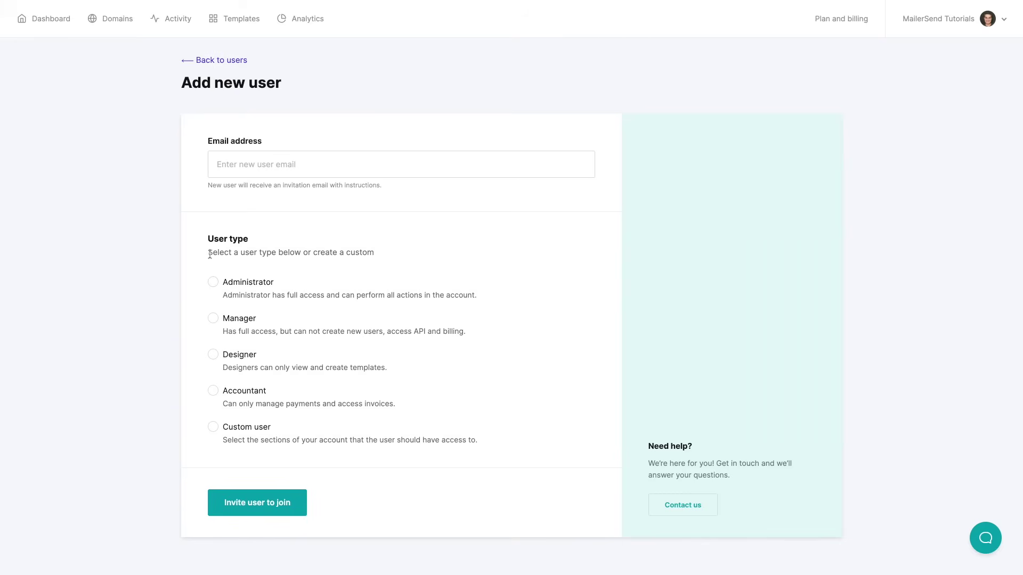
Choose Custom user as the user type and look through its unchecked section permissions
{"action": "left_click", "coordinate": [213, 282]}
{"action": "left_click", "coordinate": [213, 318]}
{"action": "scroll", "coordinate": [315, 317], "scroll_direction": "down", "scroll_amount": 1}
{"action": "left_click", "coordinate": [213, 403]}
{"action": "scroll", "coordinate": [465, 297], "scroll_direction": "down", "scroll_amount": 3}
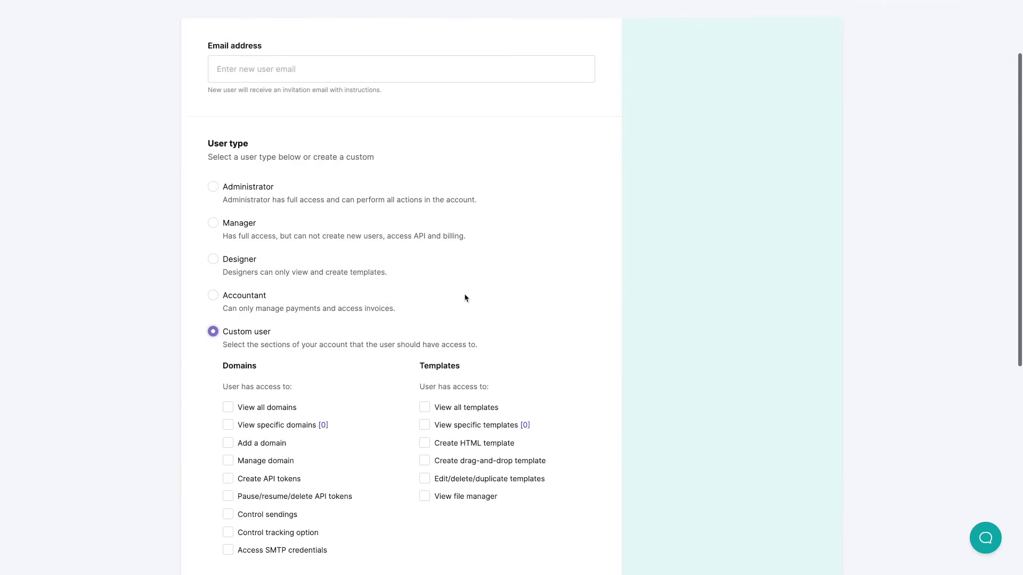
{"action": "scroll", "coordinate": [465, 297], "scroll_direction": "down", "scroll_amount": 2}
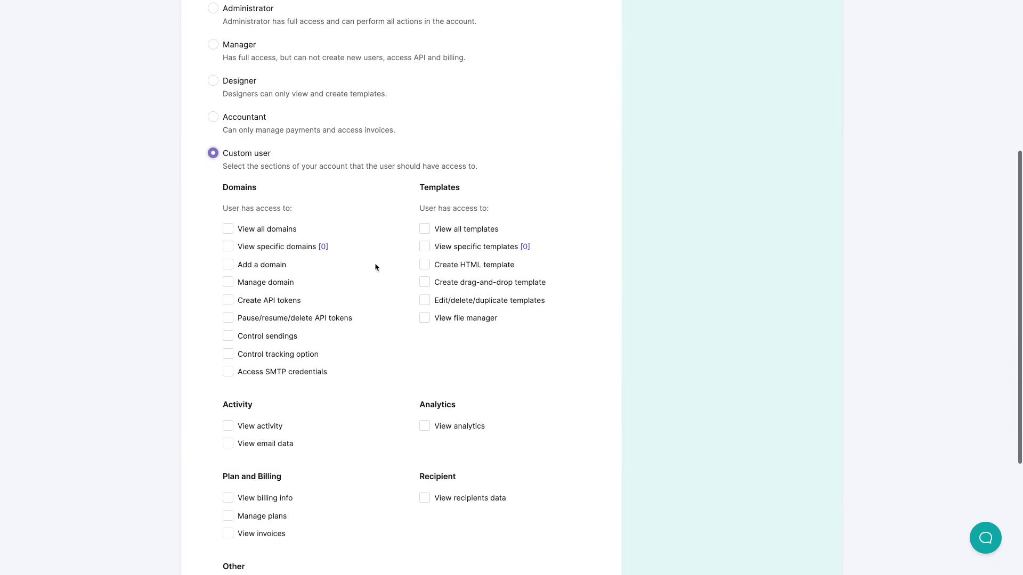
{"action": "scroll", "coordinate": [425, 291], "scroll_direction": "down", "scroll_amount": 3}
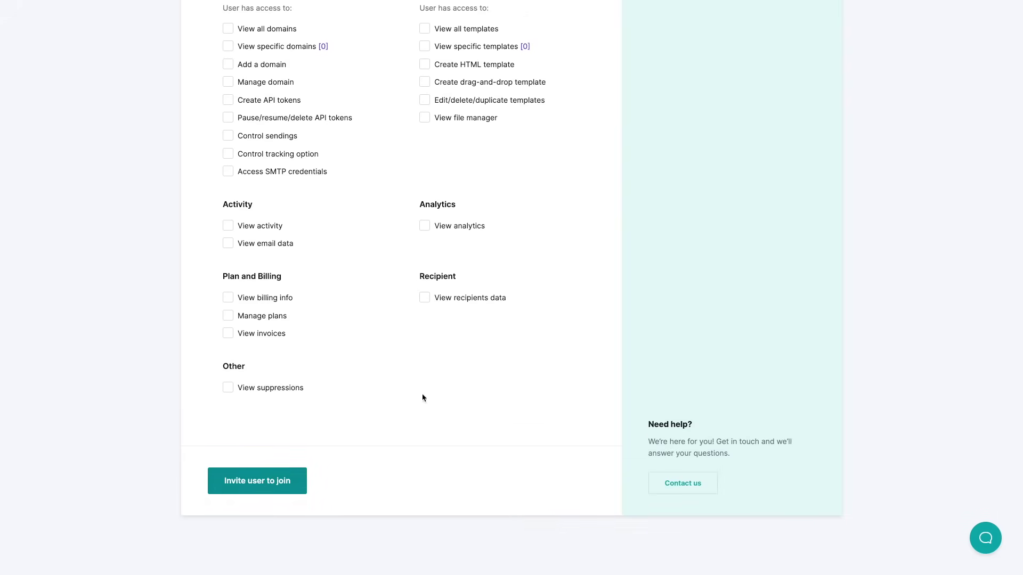
{"action": "scroll", "coordinate": [890, 266], "scroll_direction": "up", "scroll_amount": 8}
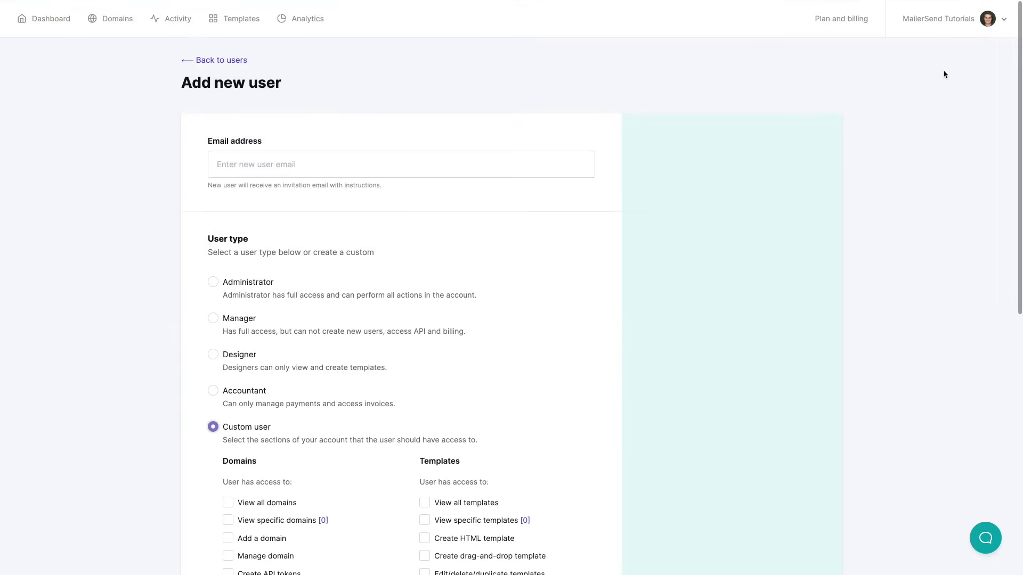
Open the File manager showing six uploaded images like hero.jpg and analytics.png
{"action": "left_click", "coordinate": [953, 20]}
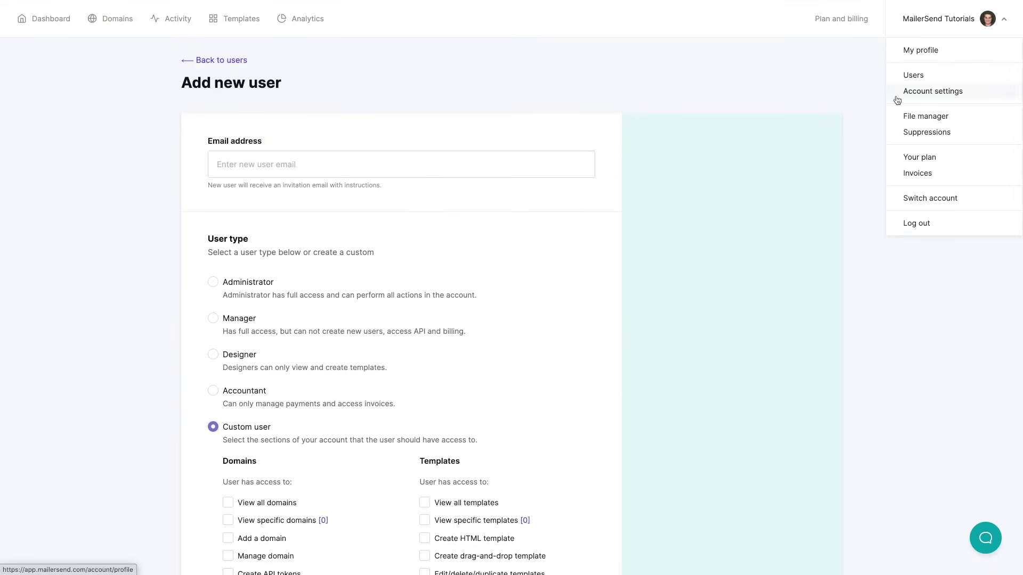
{"action": "left_click", "coordinate": [914, 113]}
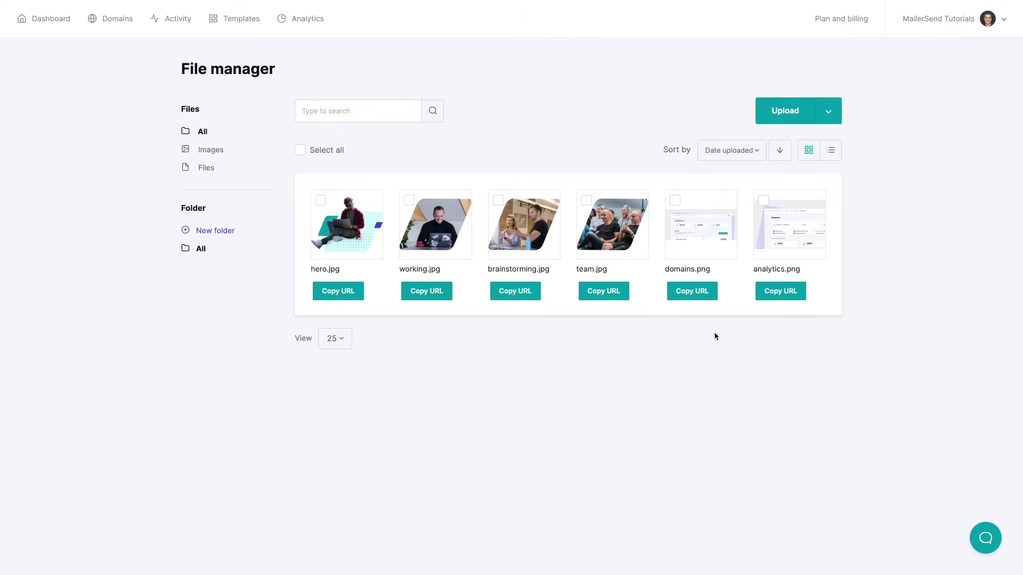
{"action": "left_click", "coordinate": [989, 25]}
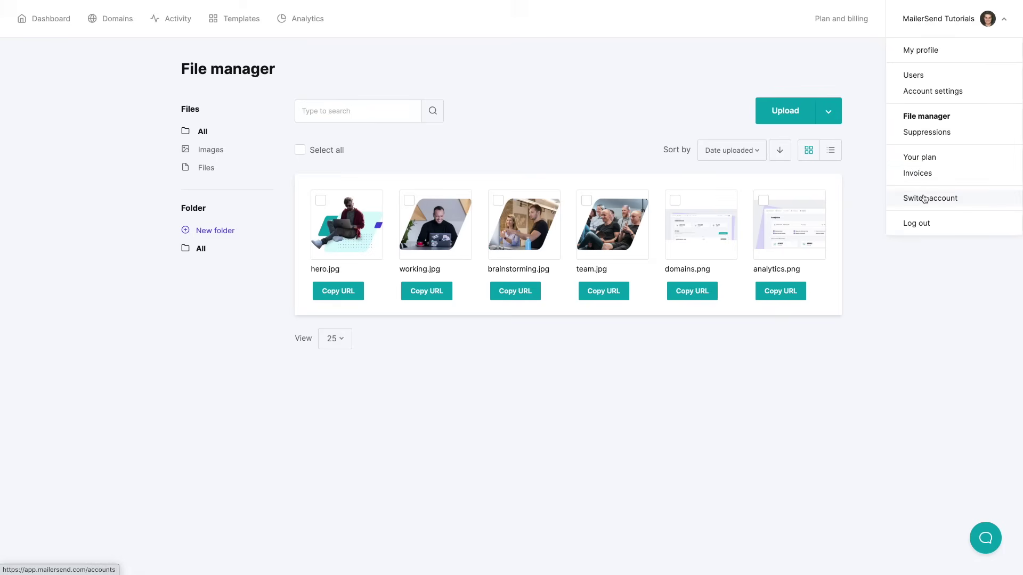
Go to Switch account and log into the MailerSend Tutorials account
{"action": "left_click", "coordinate": [924, 198]}
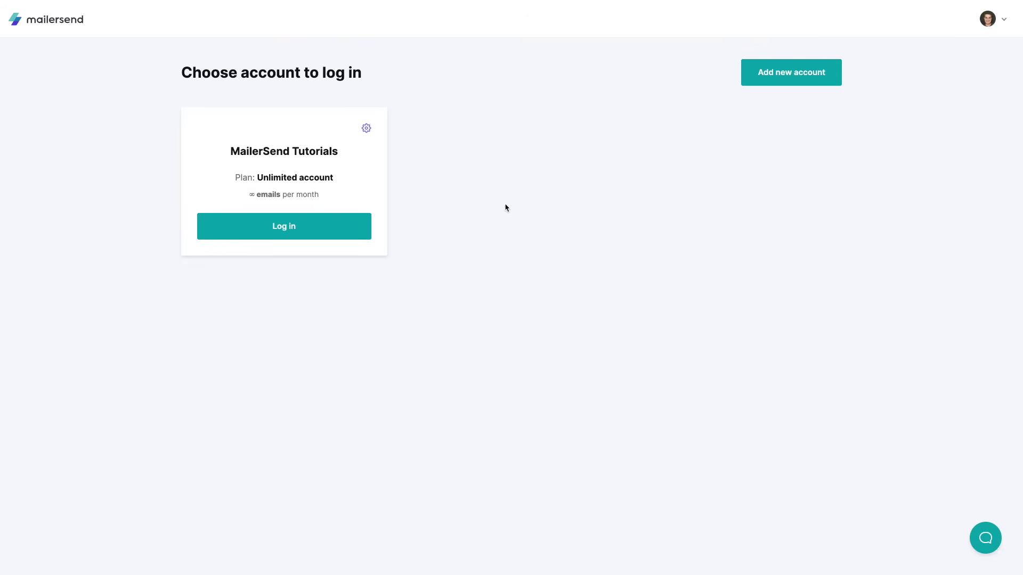
{"action": "left_click", "coordinate": [299, 232]}
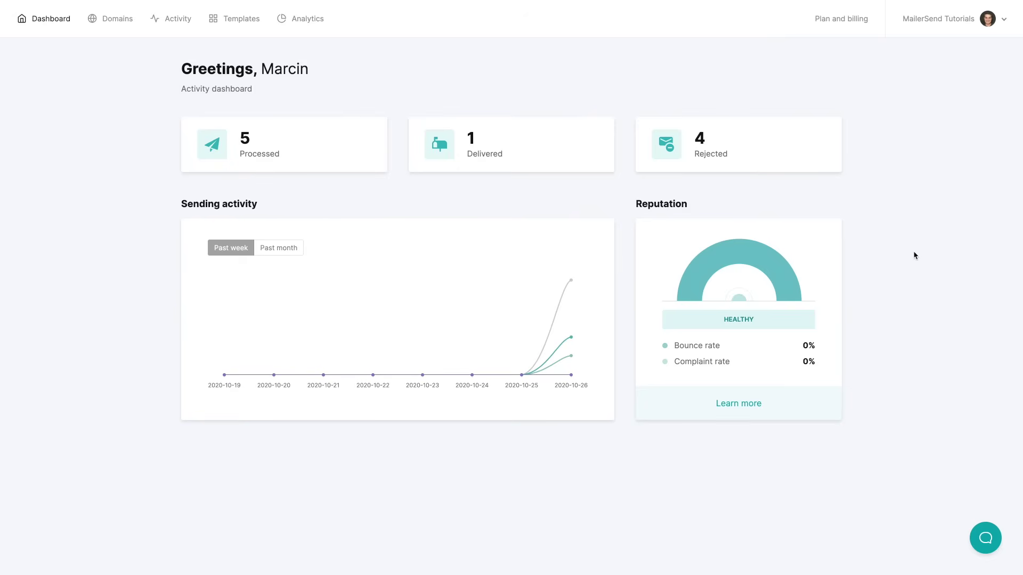
Open the support chat panel to start an email conversation with MailerSend support
{"action": "left_click", "coordinate": [984, 543]}
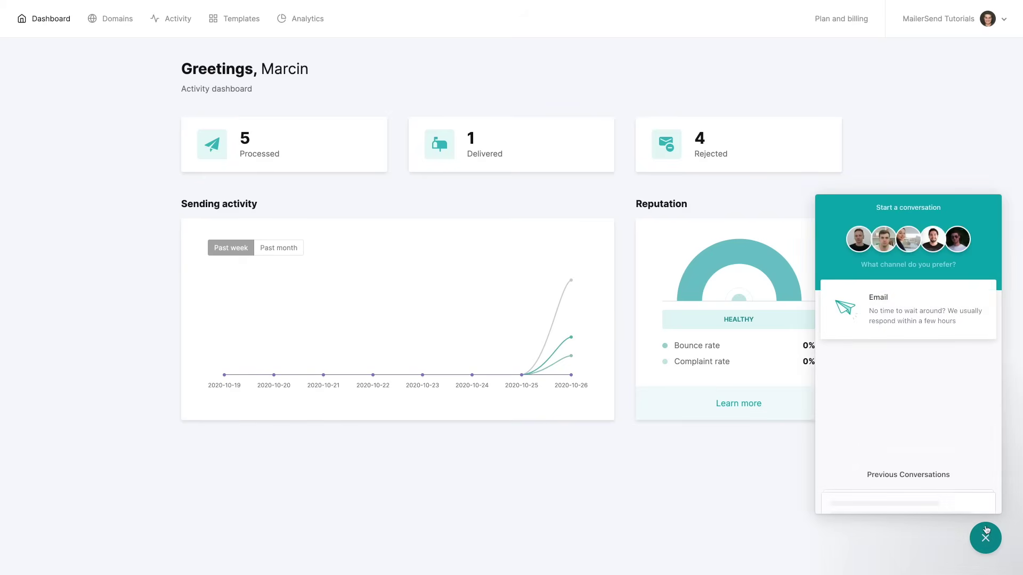